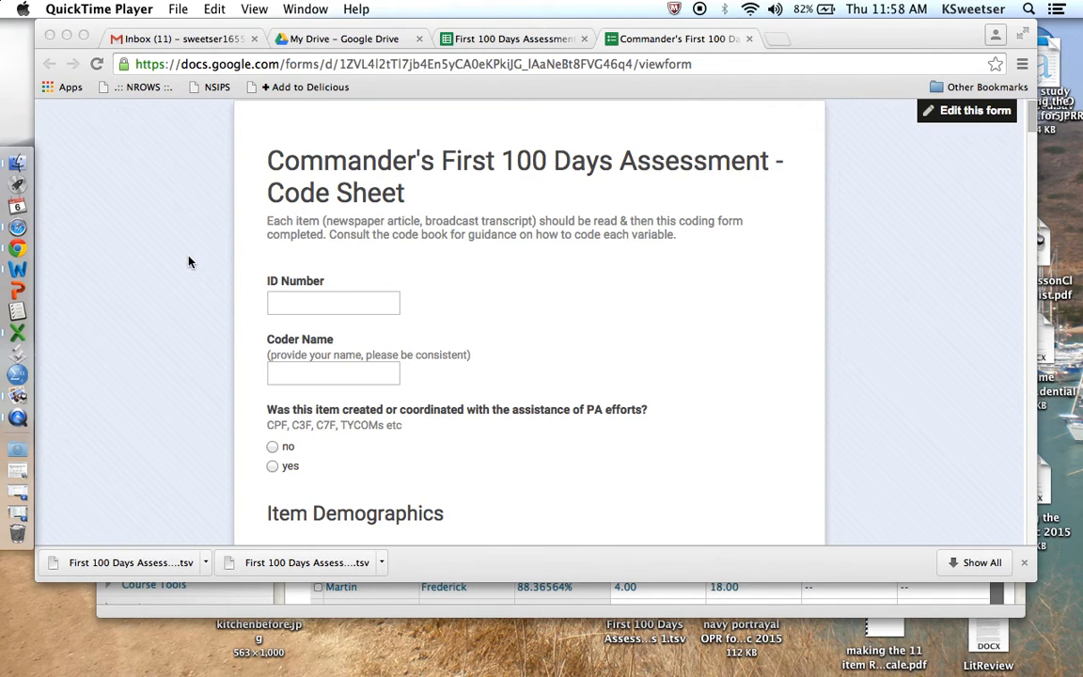
# Step: Review the Commander's First 100 Days Assessment code sheet, from the item demographics through the nations and assets questions
pyautogui.scroll(-10, 188, 262)
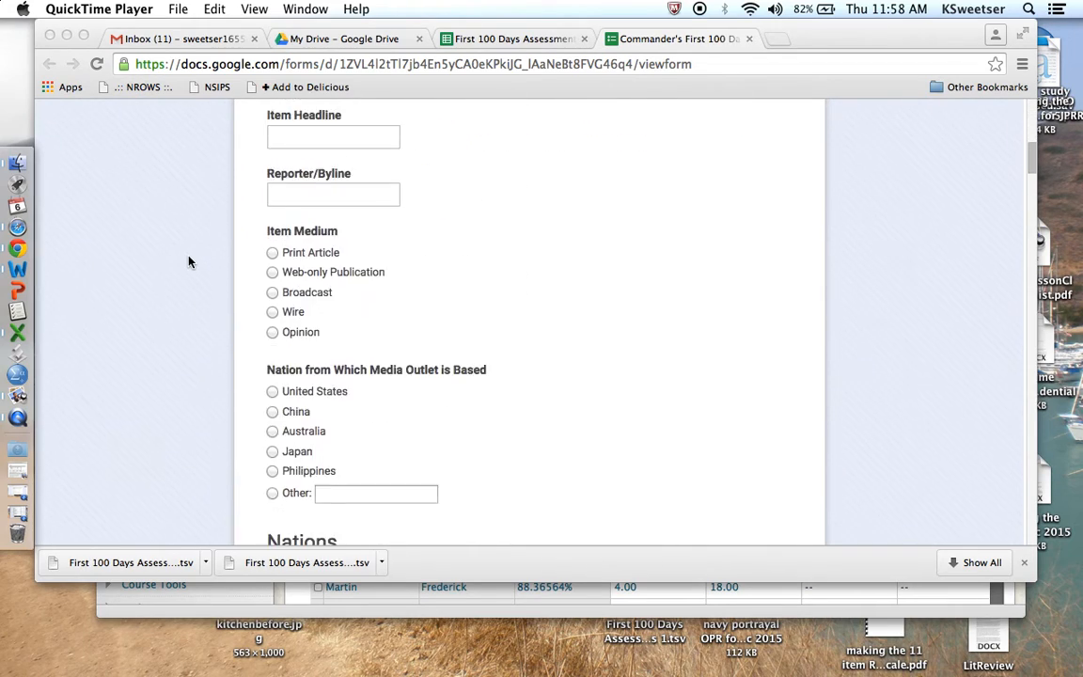
pyautogui.scroll(-20, 188, 262)
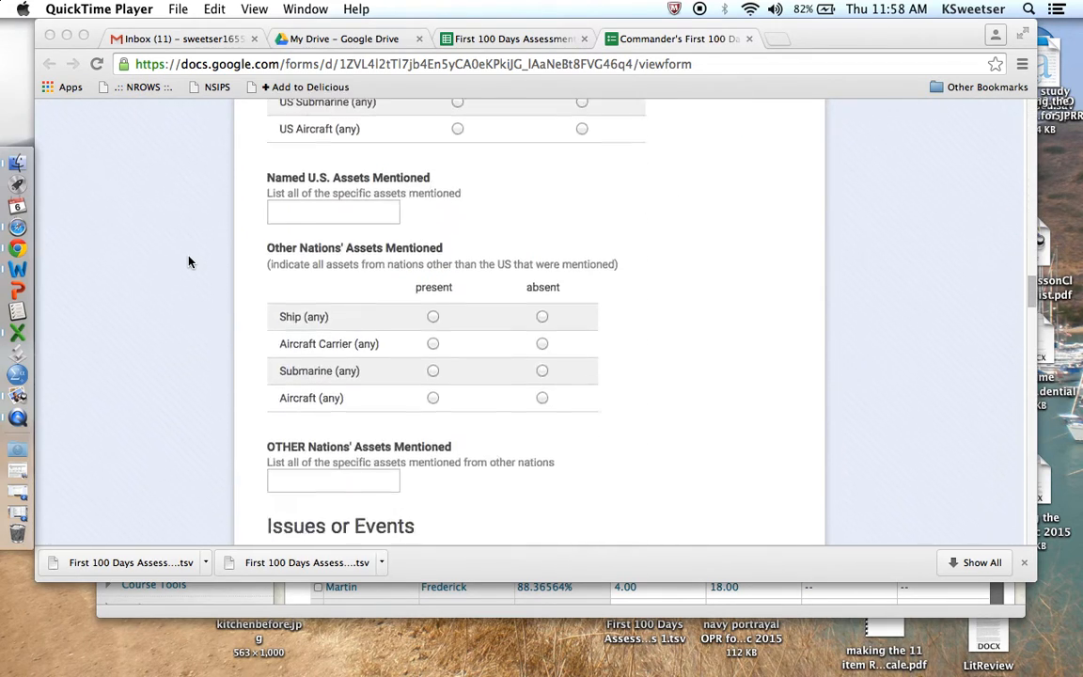
pyautogui.scroll(20, 188, 261)
pyautogui.scroll(-3, 188, 261)
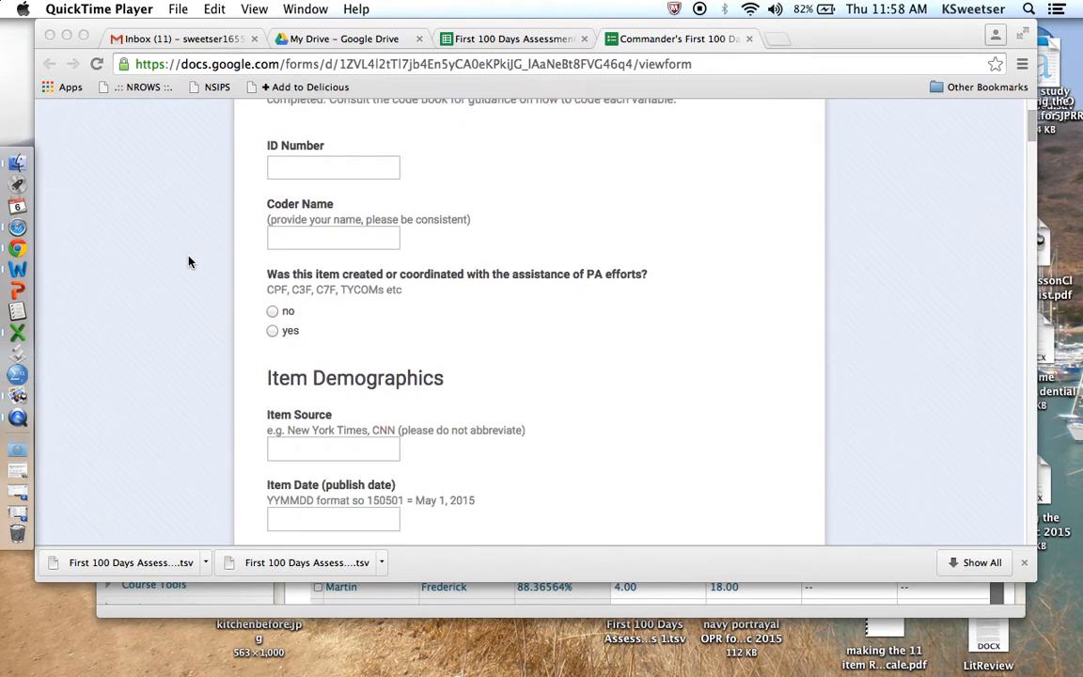
pyautogui.scroll(-10, 188, 262)
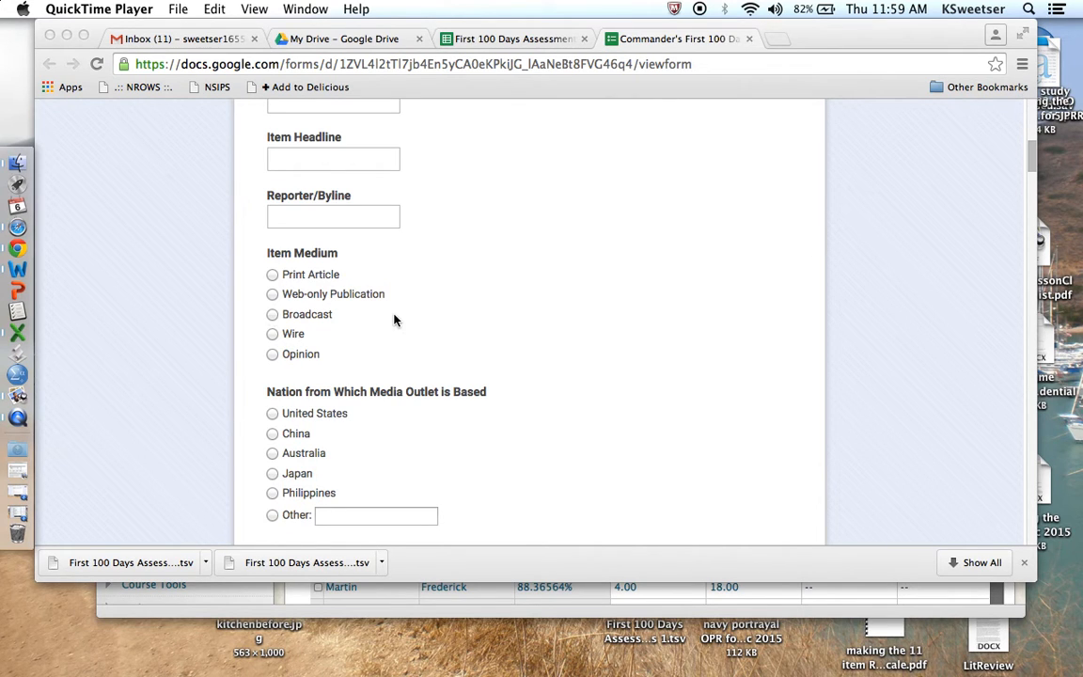
pyautogui.scroll(-1, 394, 321)
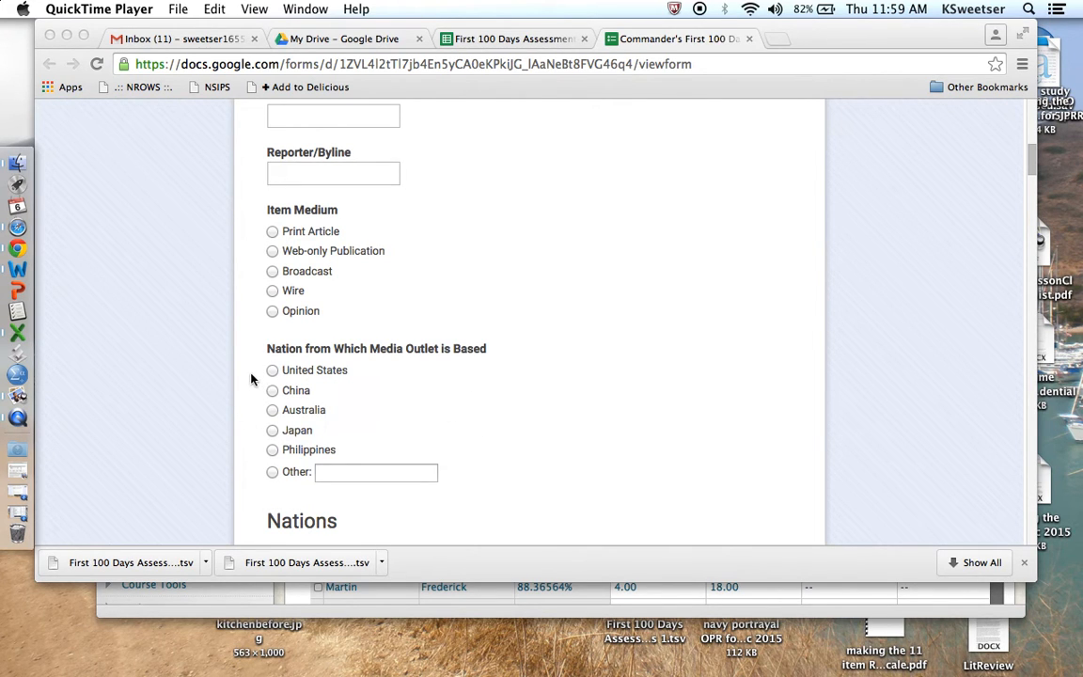
pyautogui.scroll(-8, 314, 447)
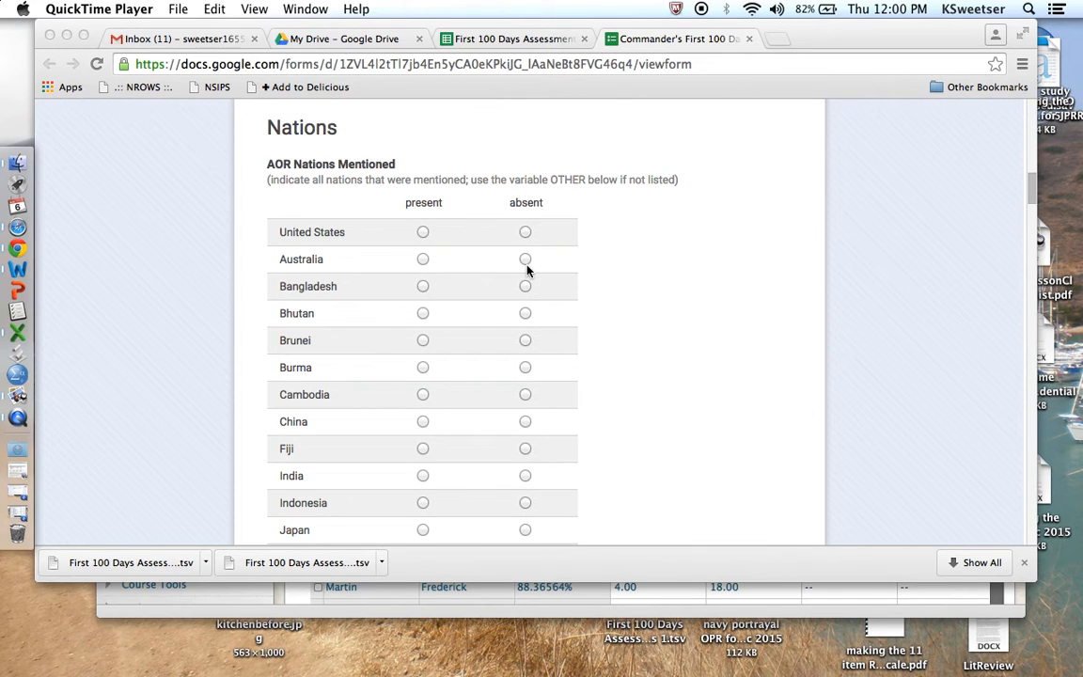
pyautogui.scroll(-1, 526, 272)
pyautogui.scroll(-10, 526, 272)
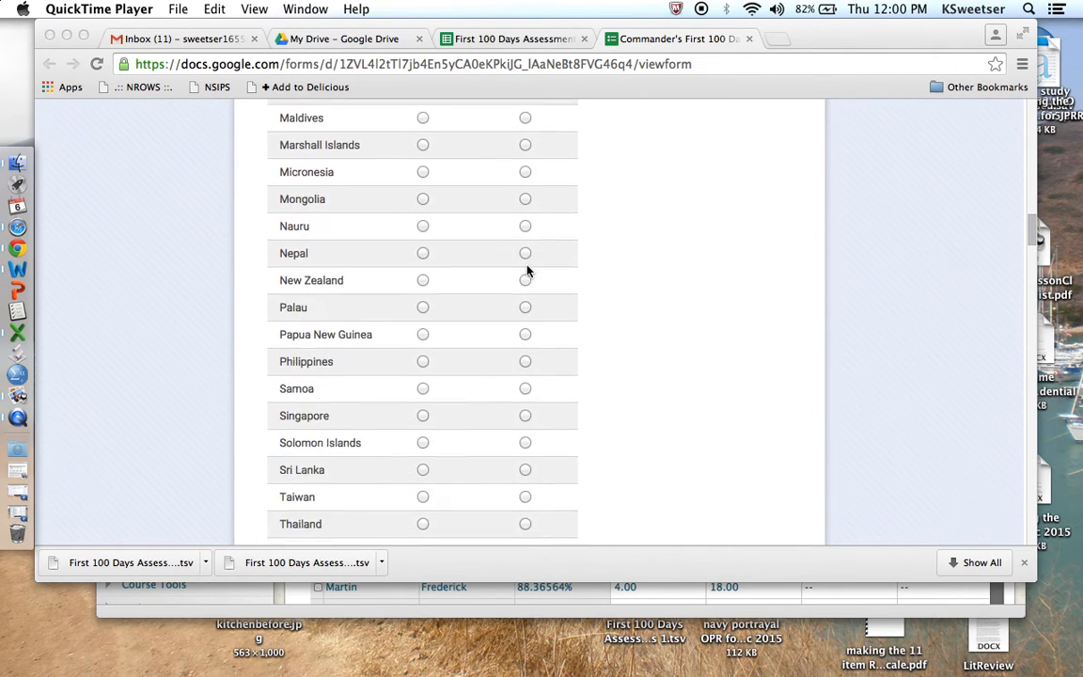
pyautogui.scroll(-10, 526, 272)
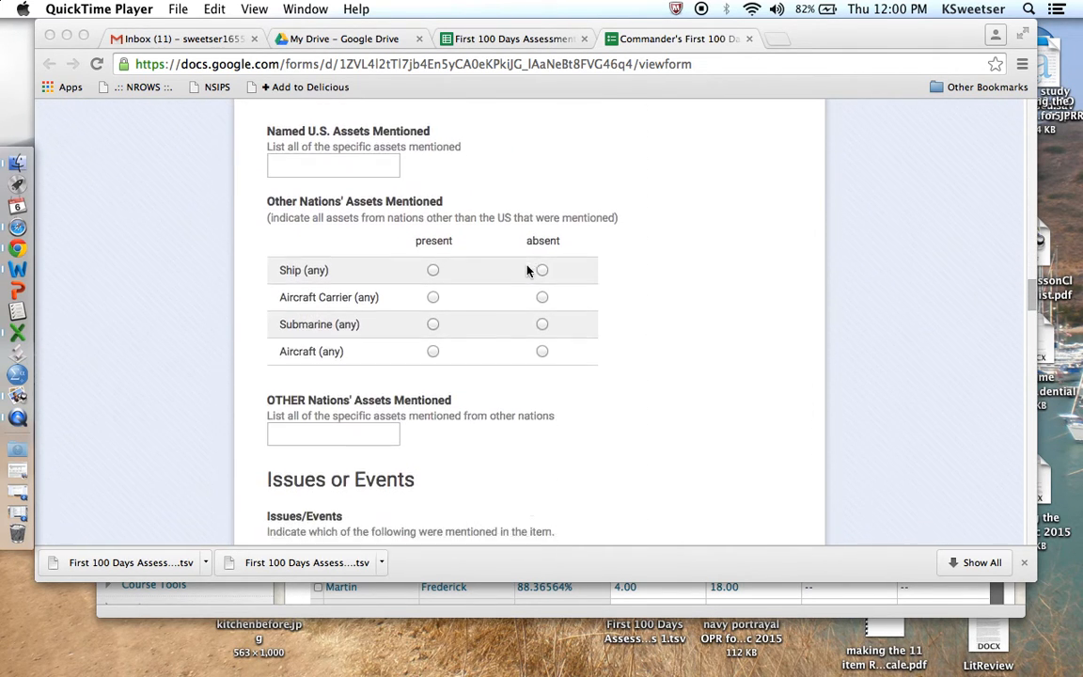
pyautogui.scroll(15, 526, 271)
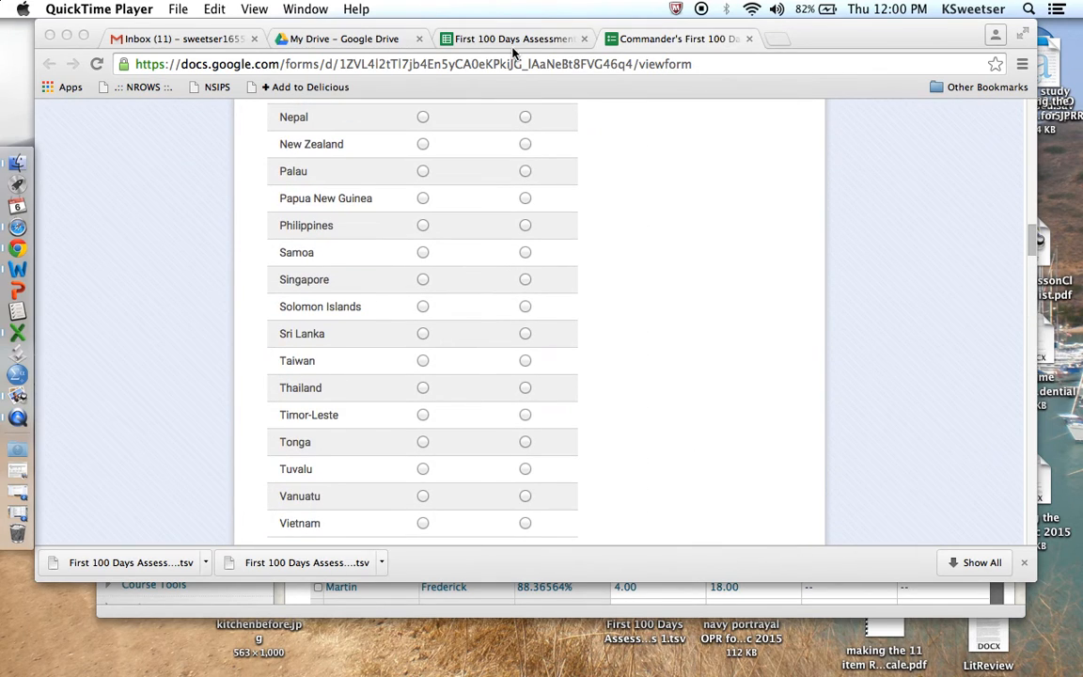
# Step: Download the Form Responses 1 sheet of First 100 Days Assessment (Responses) as tab-separated values and quit TextEdit
pyautogui.click(513, 41)
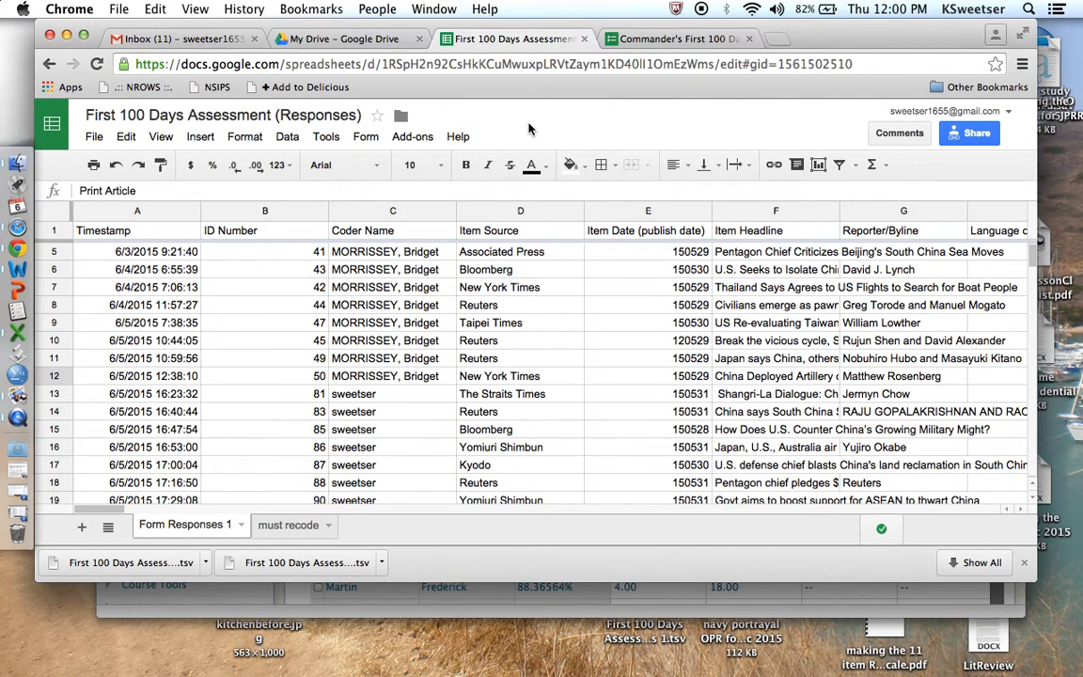
pyautogui.click(94, 137)
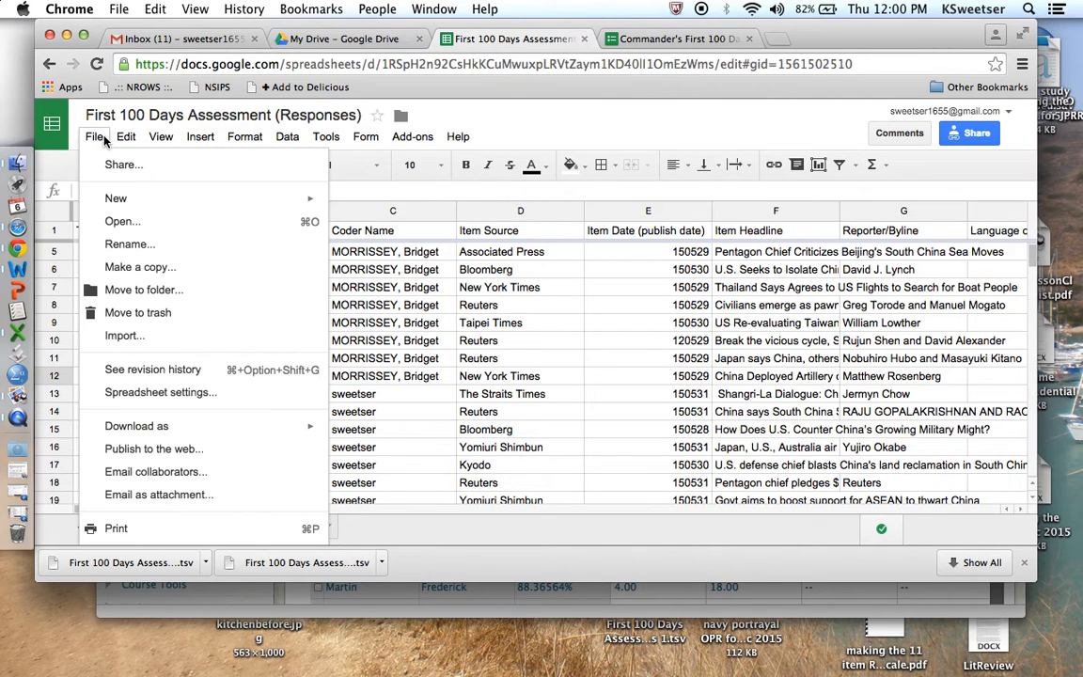
pyautogui.moveTo(161, 429)
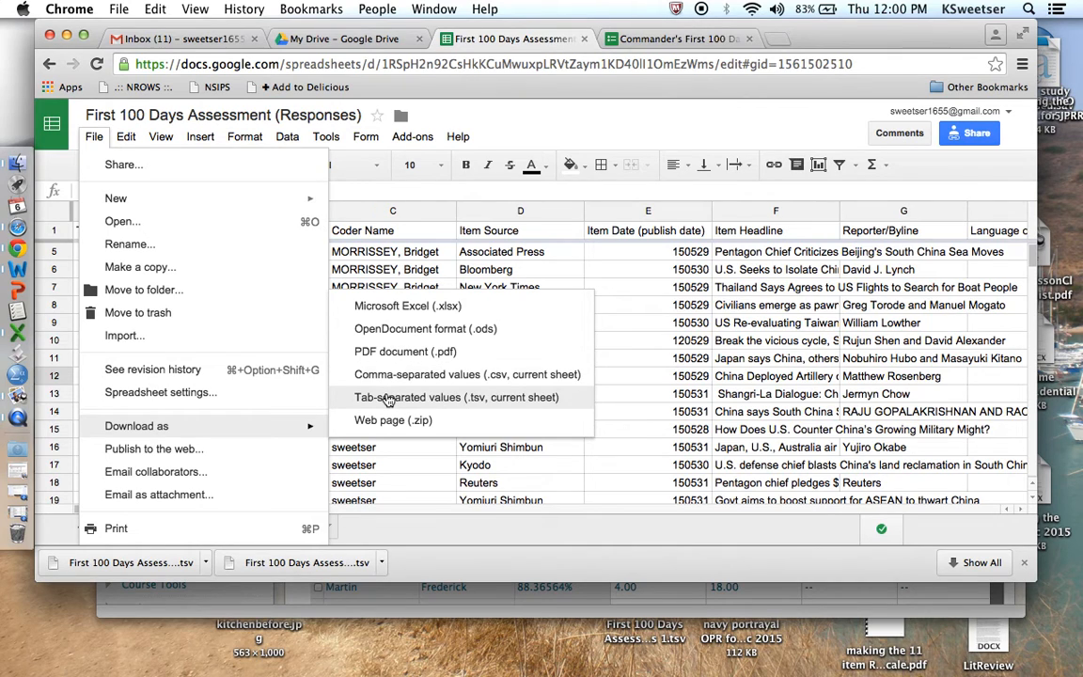
pyautogui.click(493, 402)
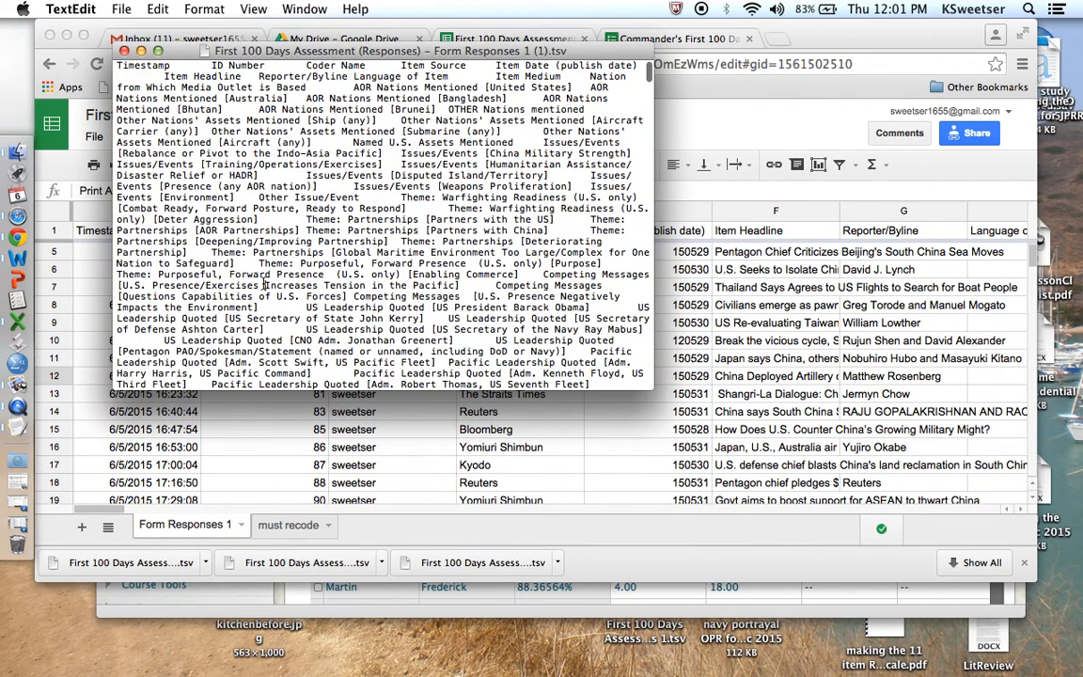
pyautogui.press('super+q')
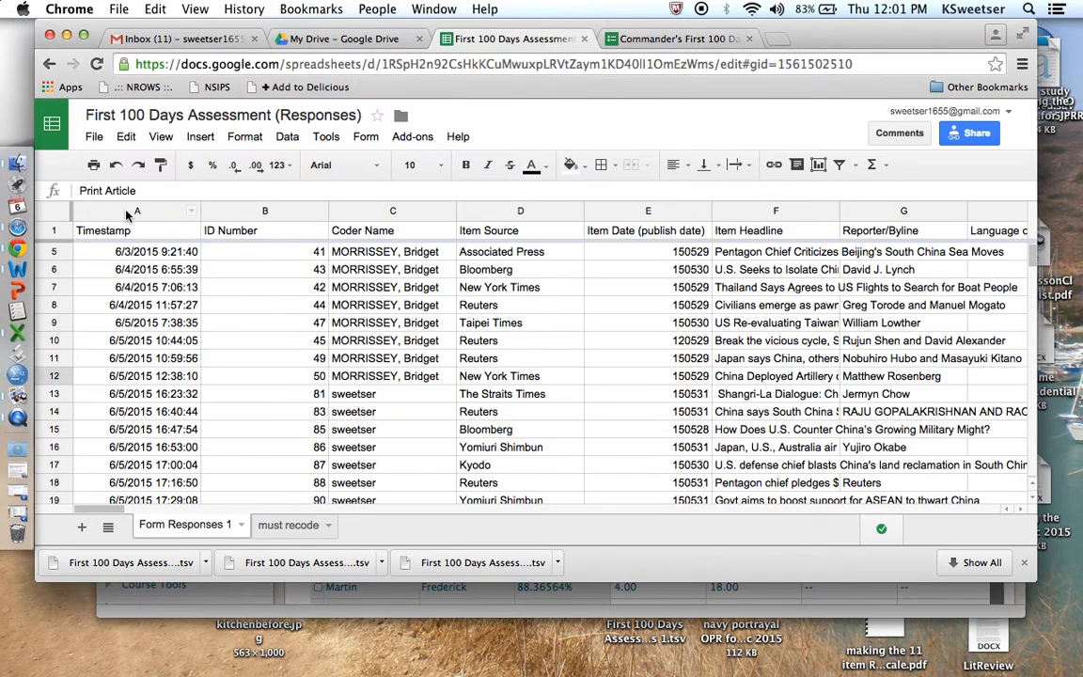
# Step: Open First 100 Days Assessment (Responses) – Form Responses 1.tsv from the Downloads folder in Microsoft Excel and inspect its text-coded answers
pyautogui.click(21, 167)
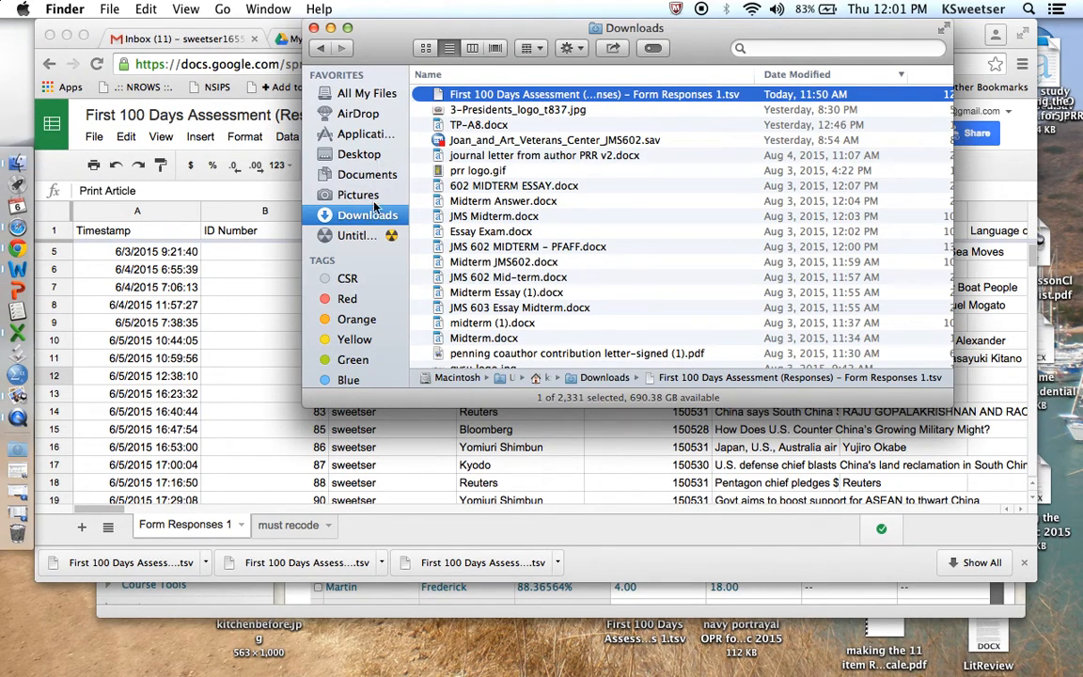
pyautogui.rightClick(462, 98)
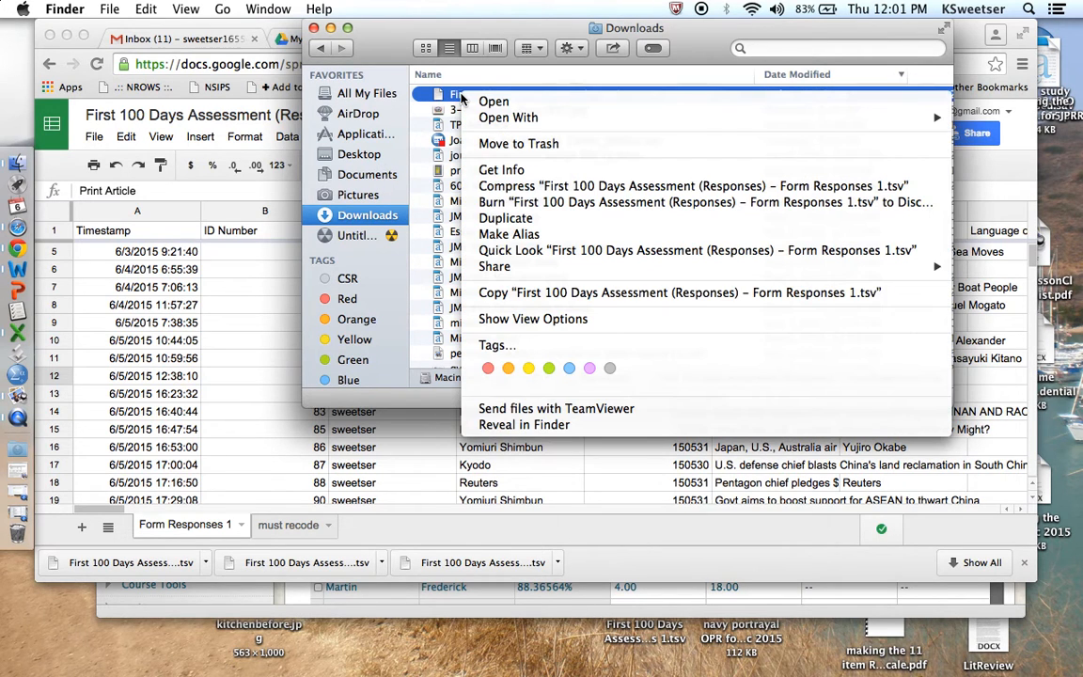
pyautogui.moveTo(489, 118)
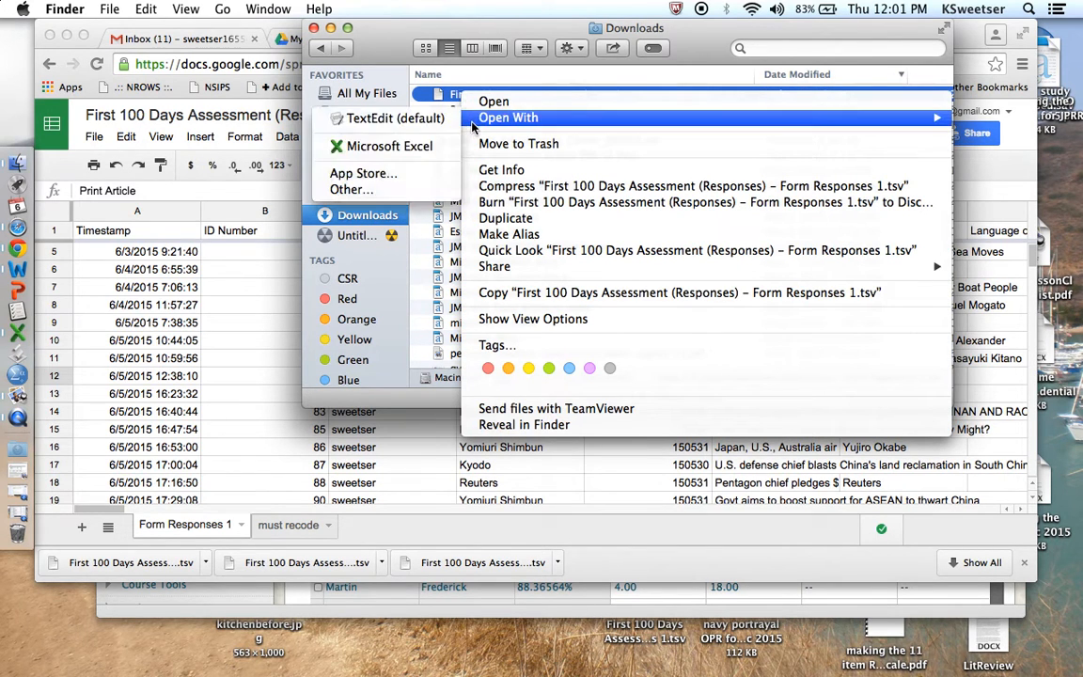
pyautogui.click(422, 149)
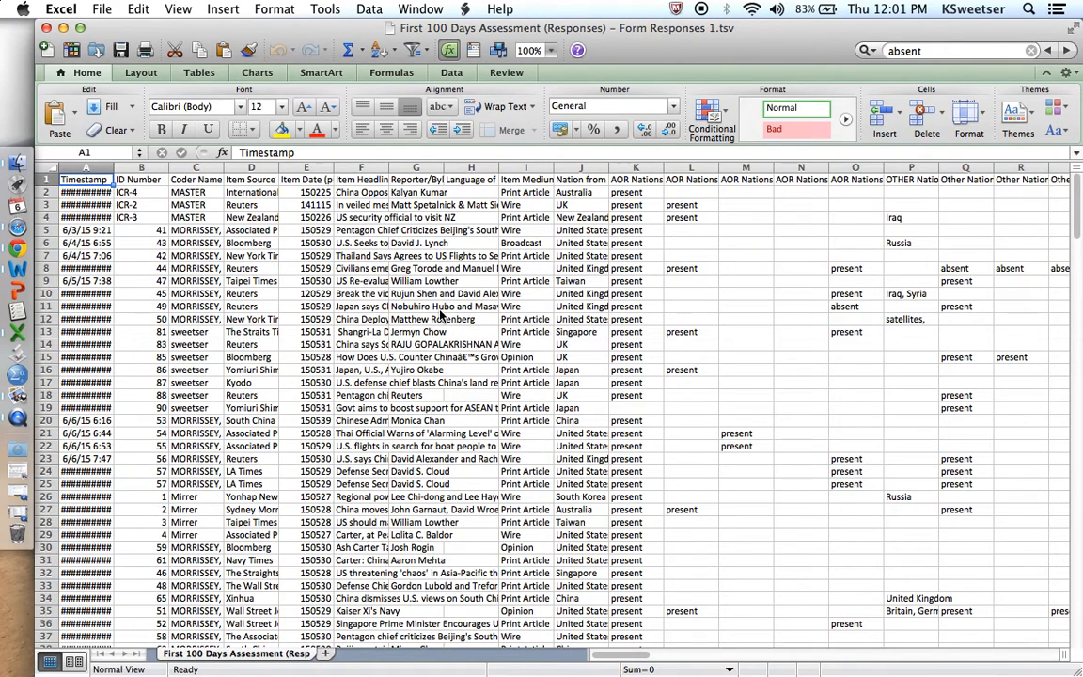
pyautogui.hscroll(2, 475, 272)
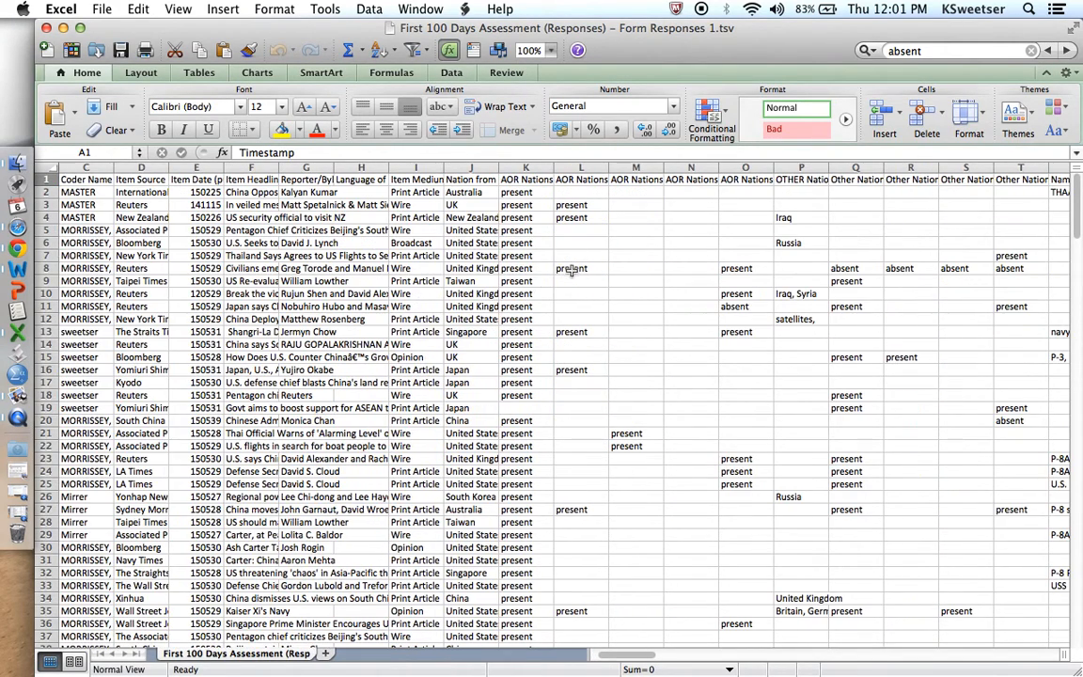
pyautogui.click(570, 272)
pyautogui.click(739, 307)
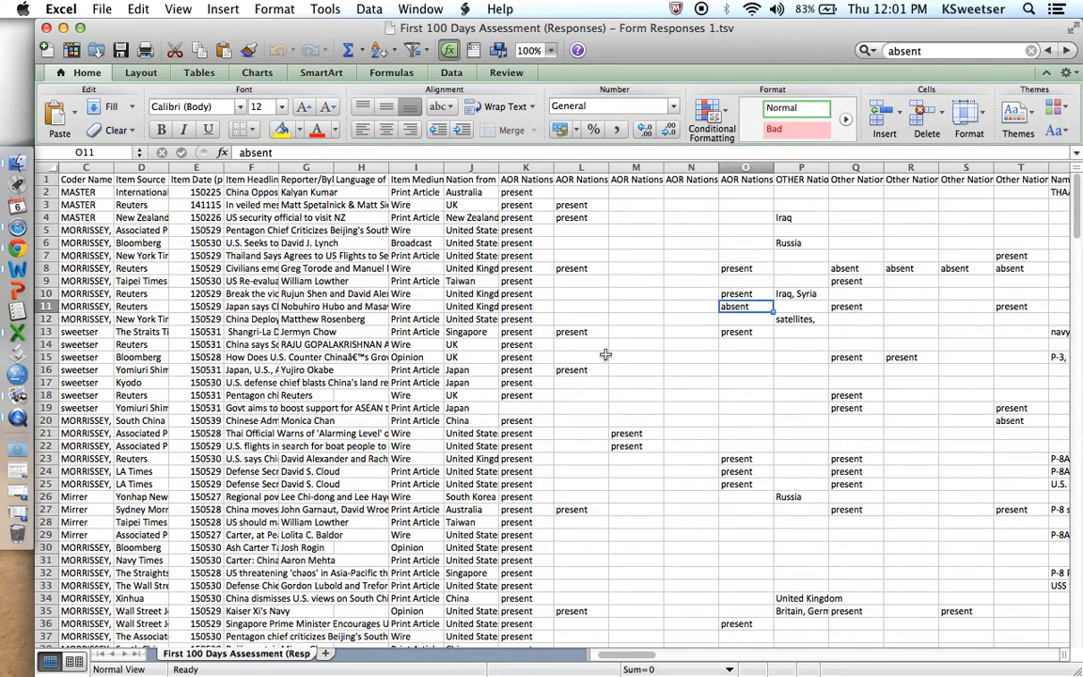
pyautogui.click(418, 281)
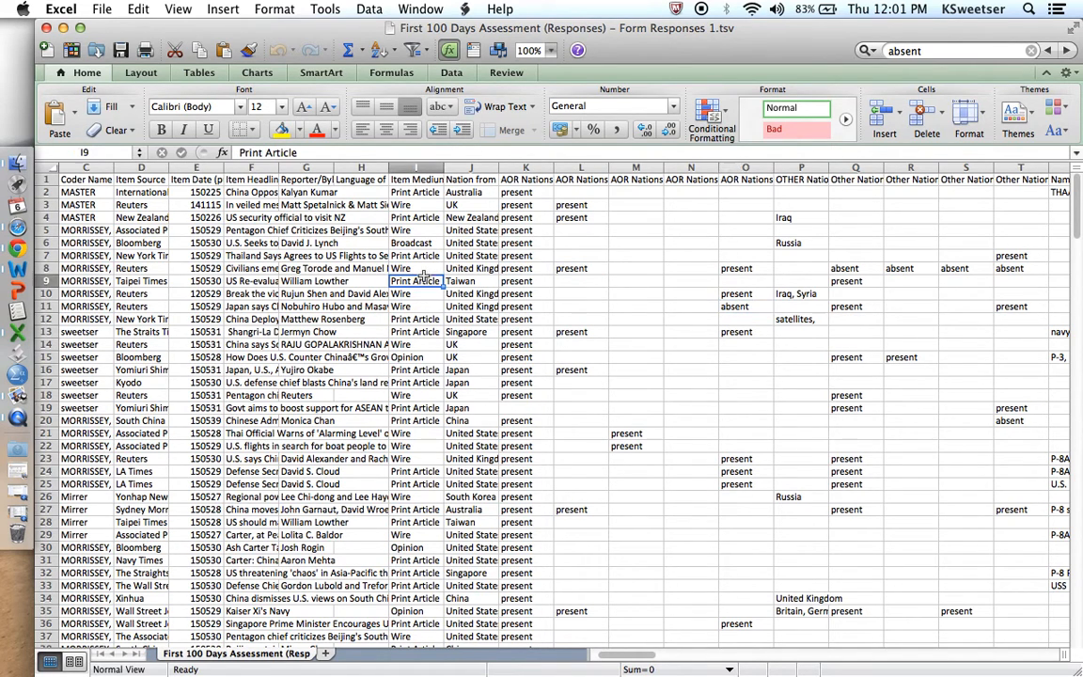
pyautogui.click(416, 293)
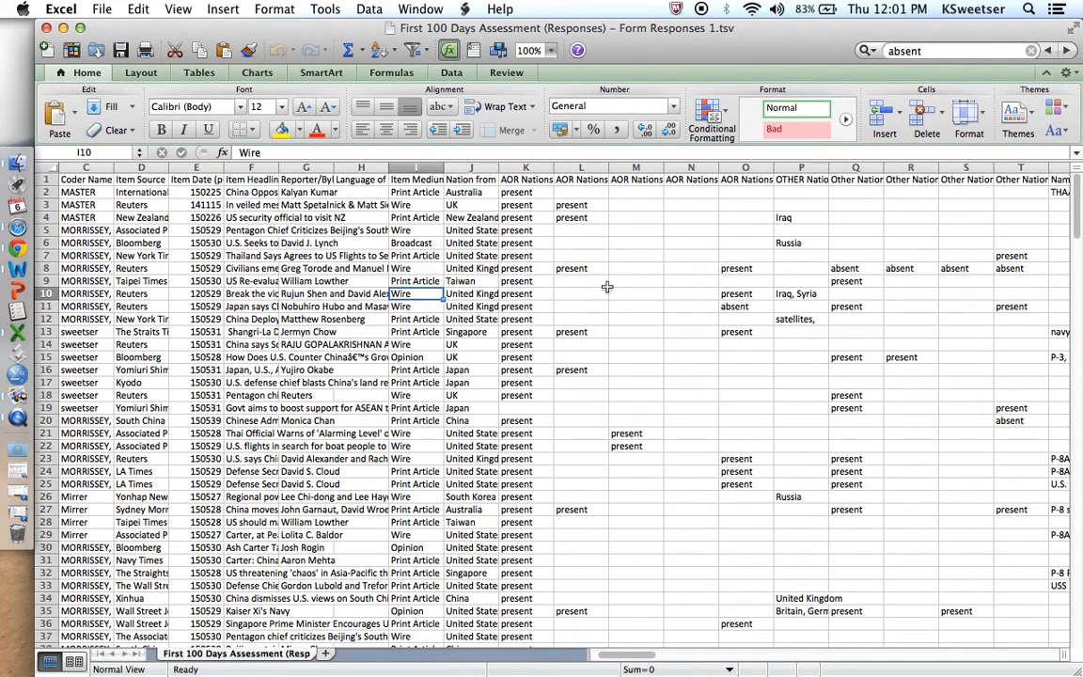
# Step: Replace every "present" entry in the sheet with 1
pyautogui.click(140, 9)
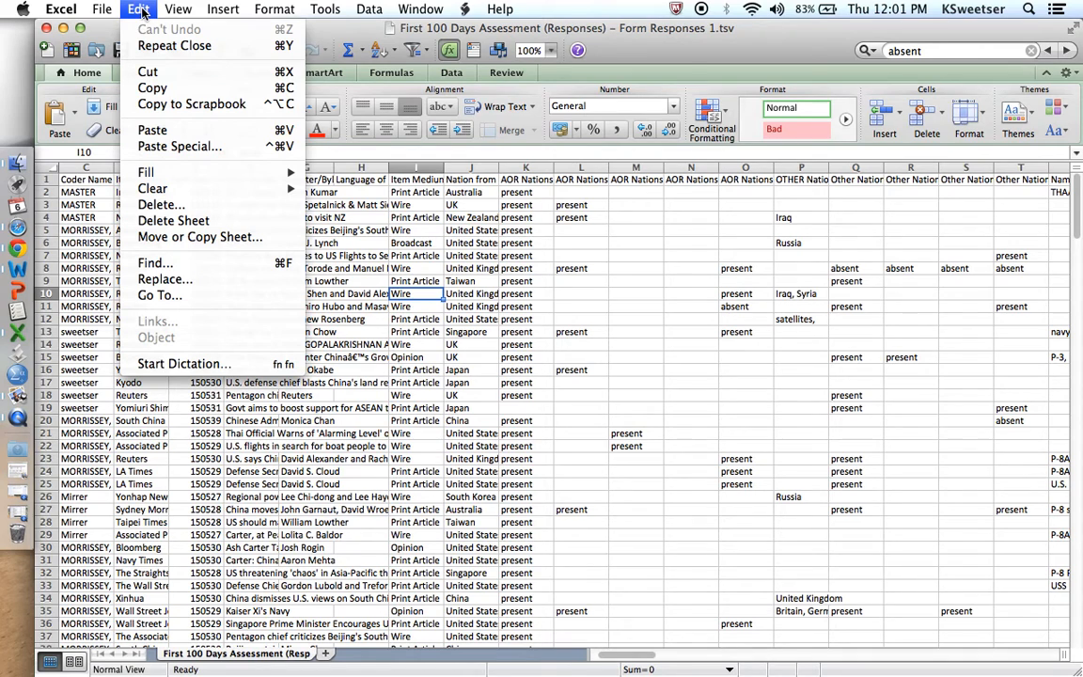
pyautogui.click(186, 282)
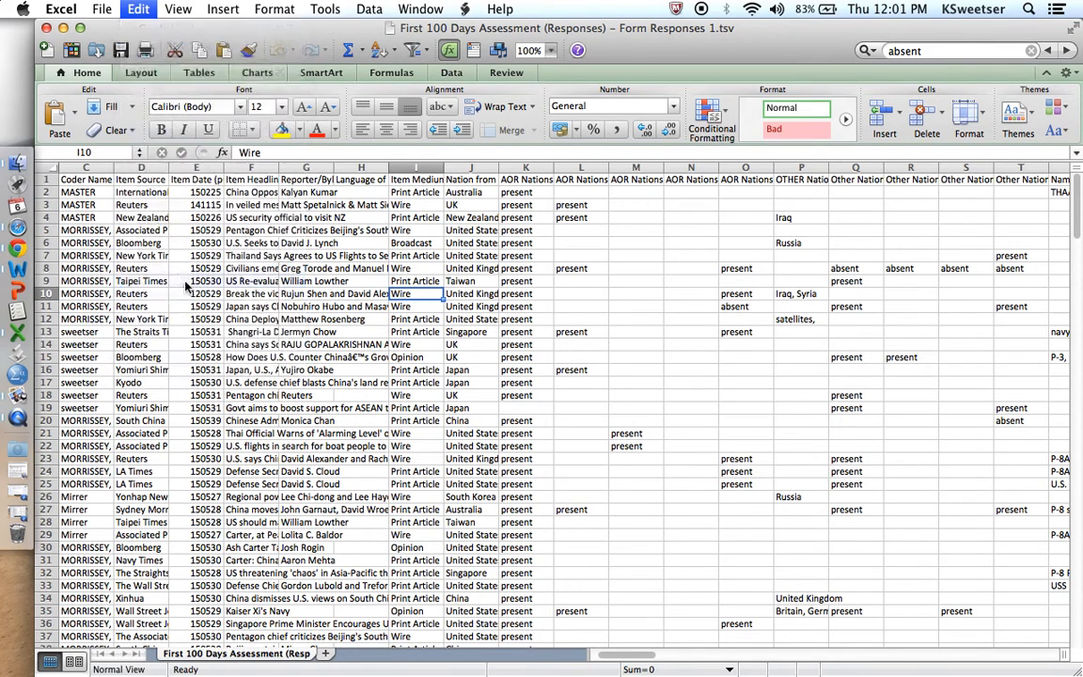
pyautogui.write('pre')
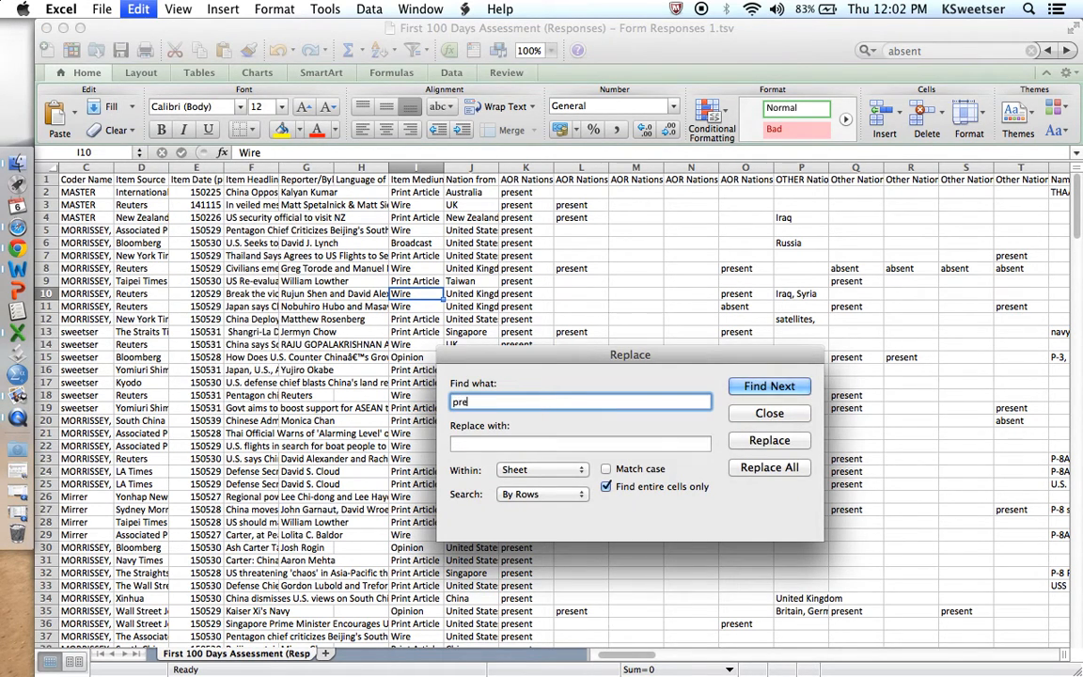
pyautogui.write('sent')
pyautogui.click(633, 446)
pyautogui.write('1')
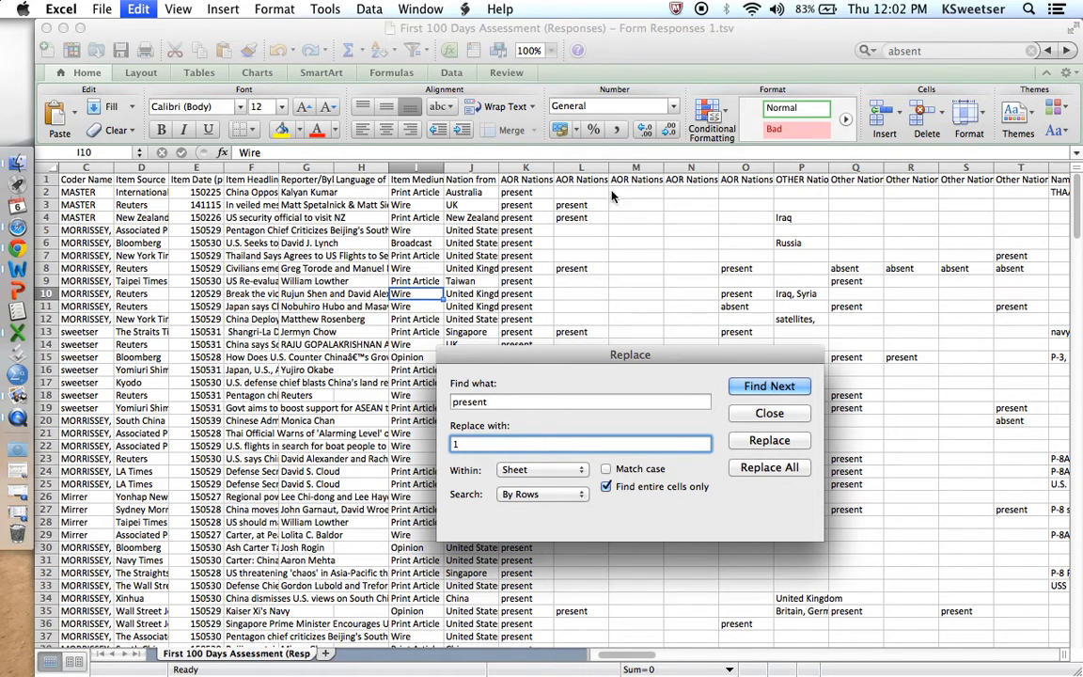
pyautogui.click(777, 468)
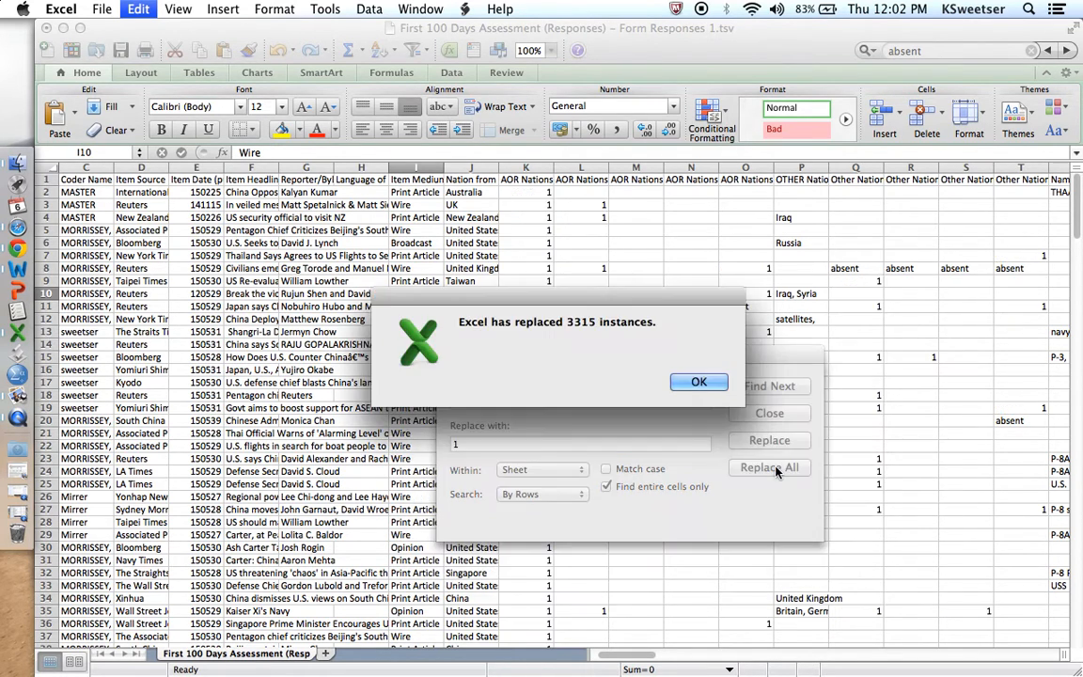
pyautogui.click(695, 382)
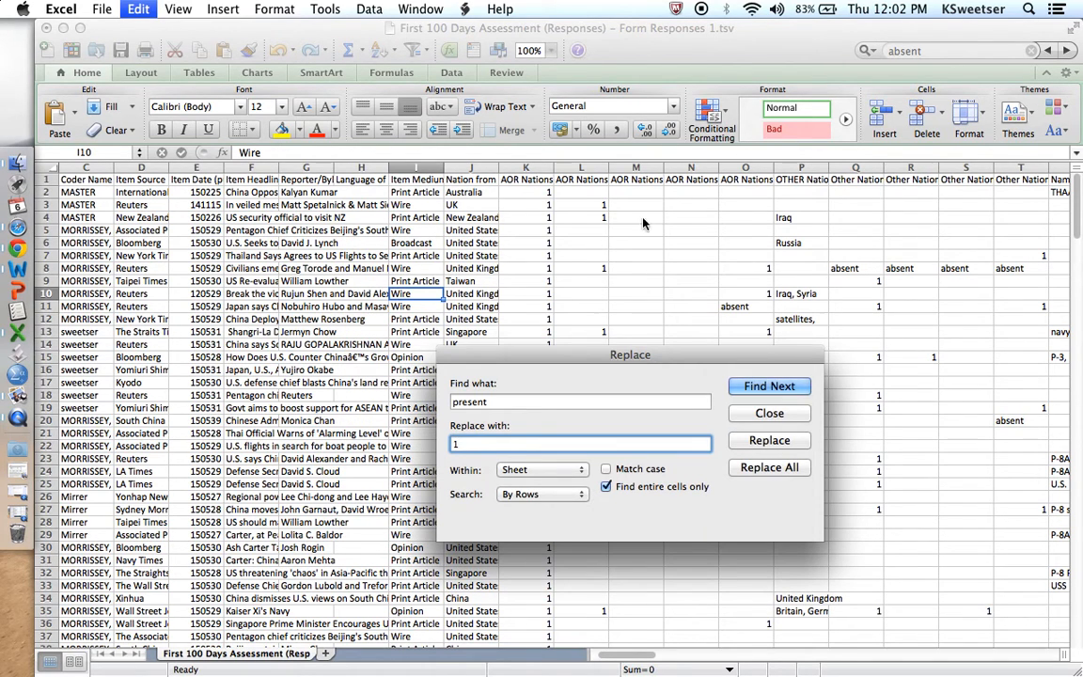
# Step: Replace every "absent" entry in the sheet with a blank and close the Replace dialog
pyautogui.doubleClick(536, 401)
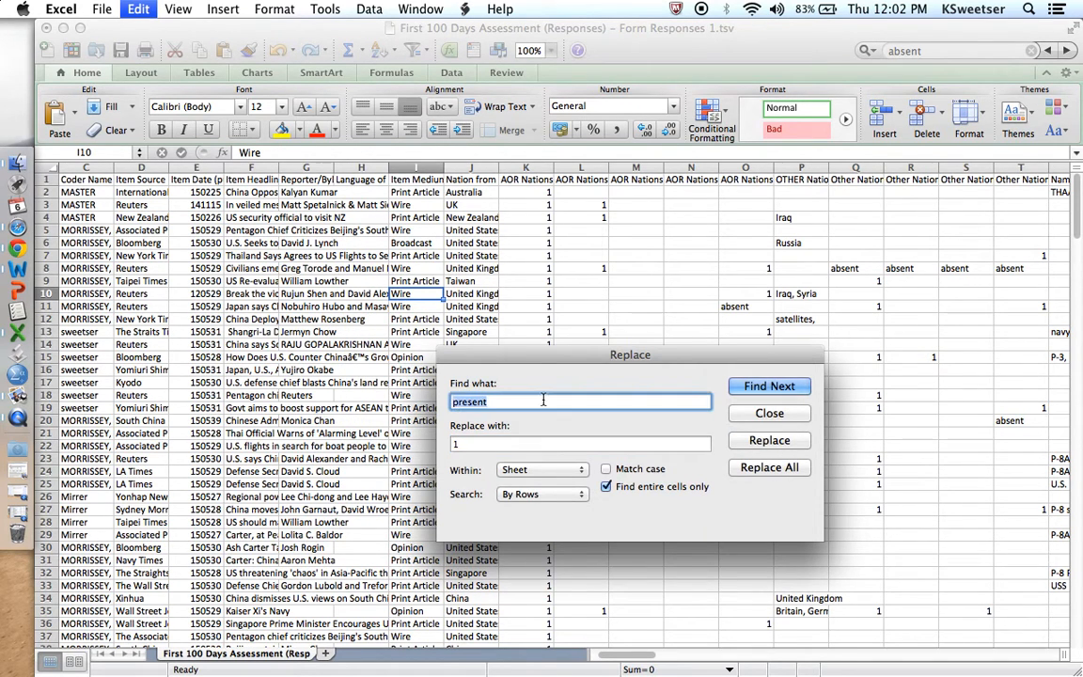
pyautogui.write('absent')
pyautogui.press('Tab')
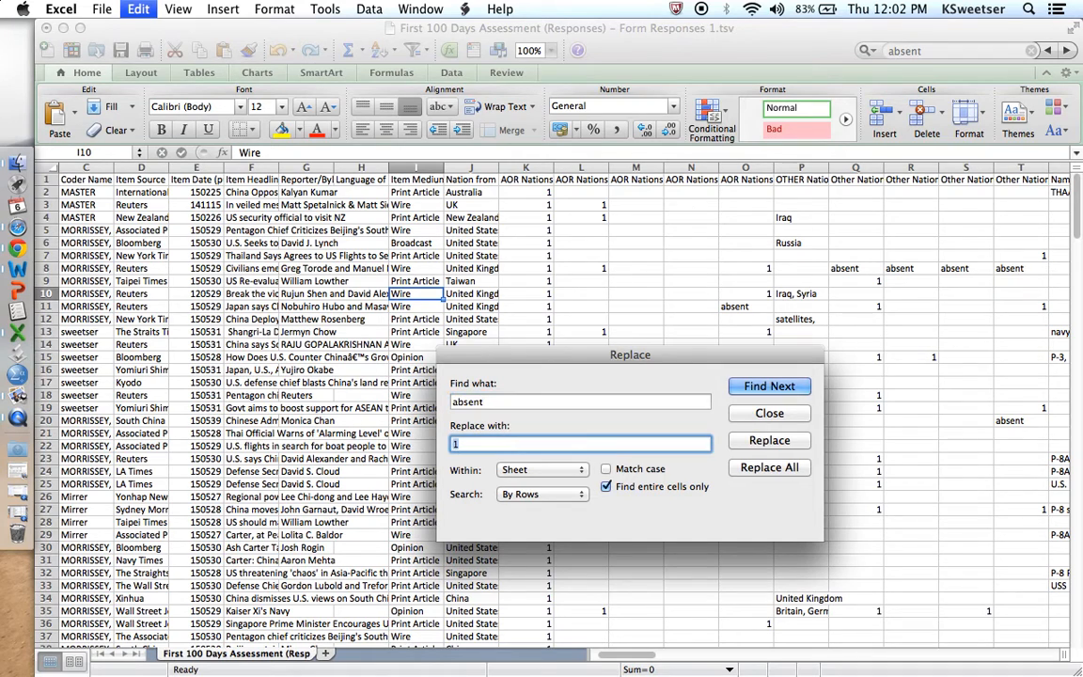
pyautogui.press('BackSpace')
pyautogui.click(550, 404)
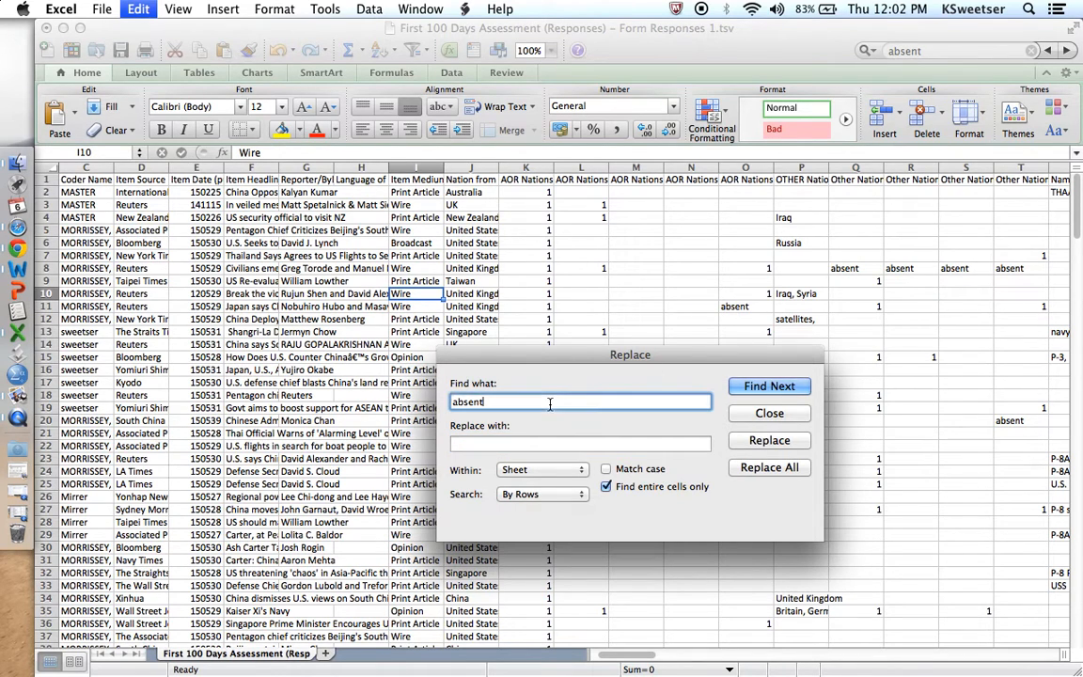
pyautogui.press('Tab')
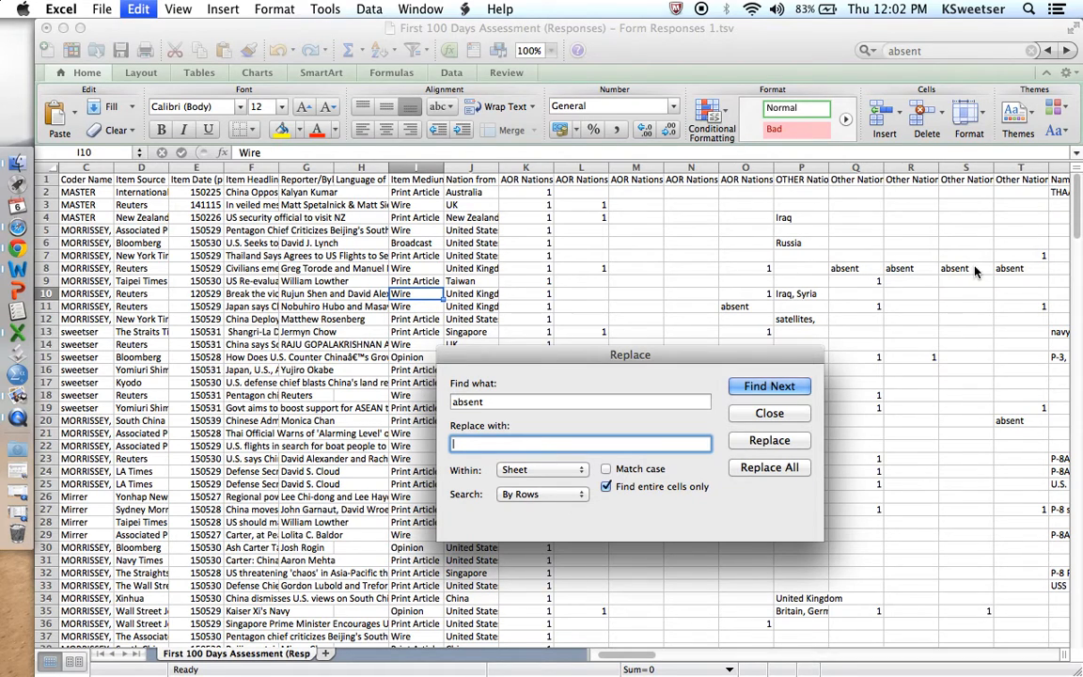
pyautogui.click(785, 468)
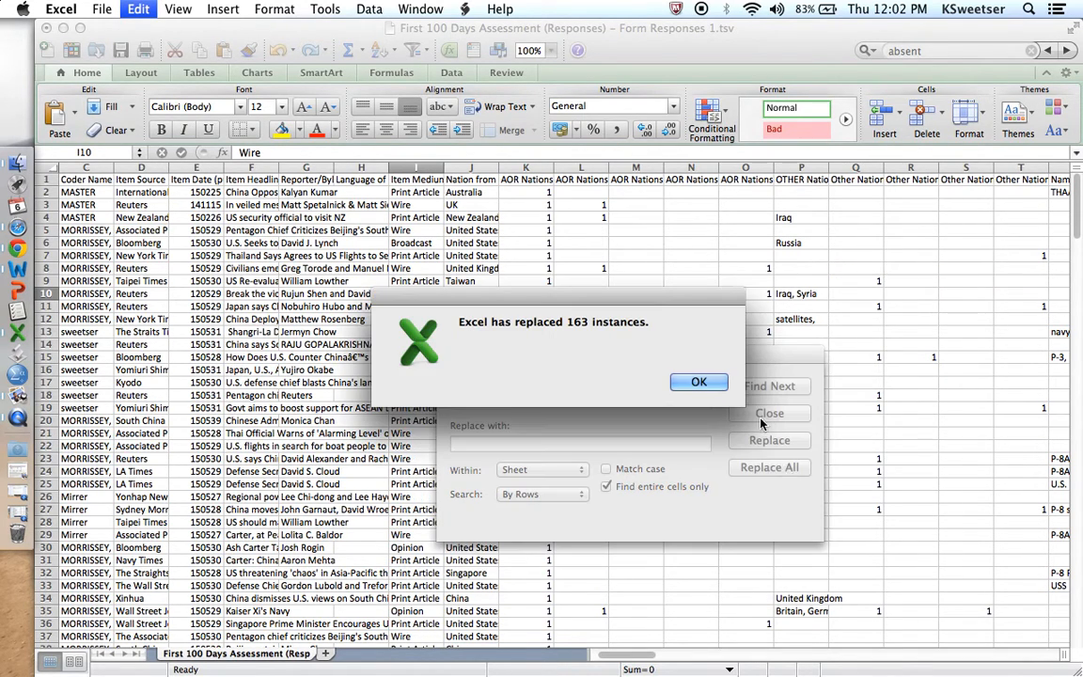
pyautogui.press('Return')
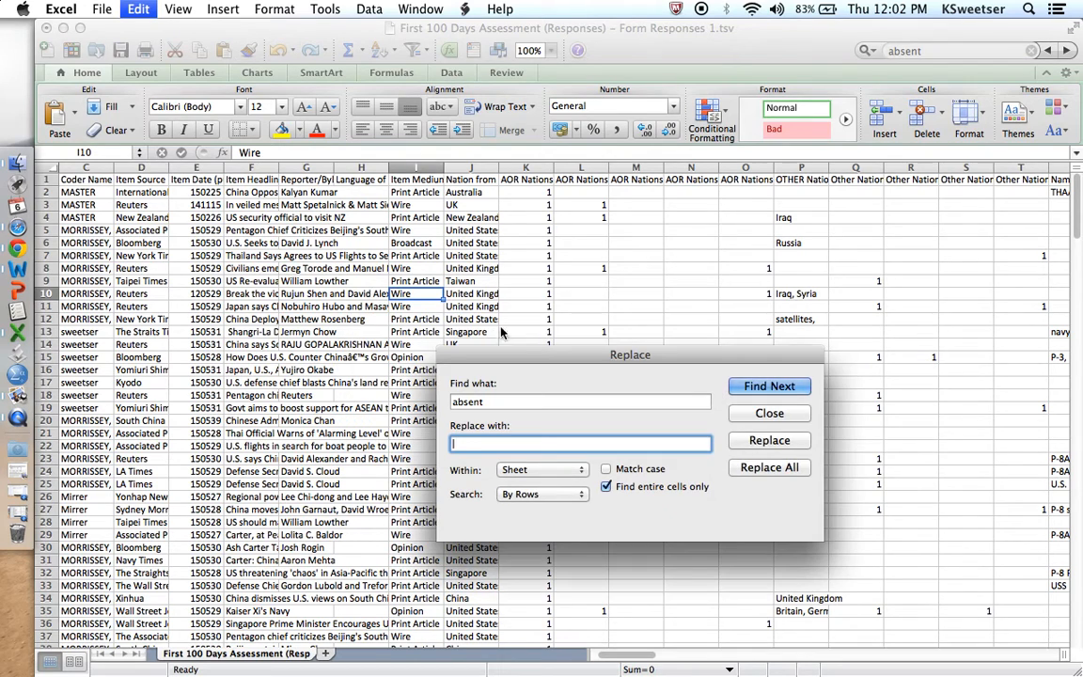
pyautogui.click(768, 414)
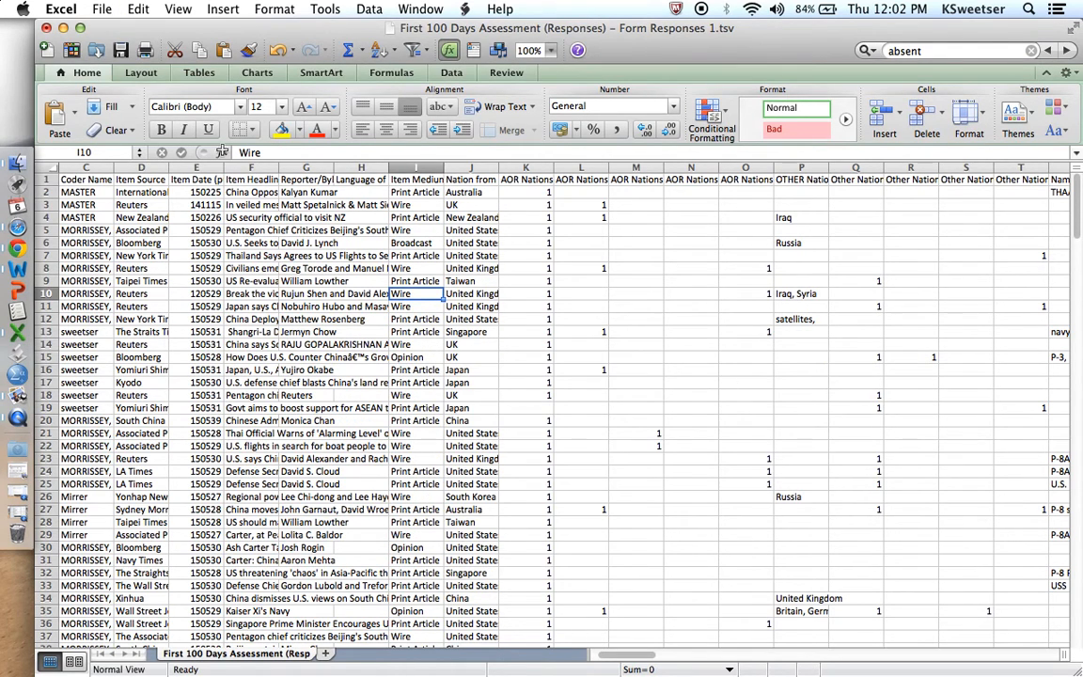
# Step: Save the recoded responses workbook in its existing tab-separated format, accepting that unsupported features may be removed
pyautogui.click(101, 9)
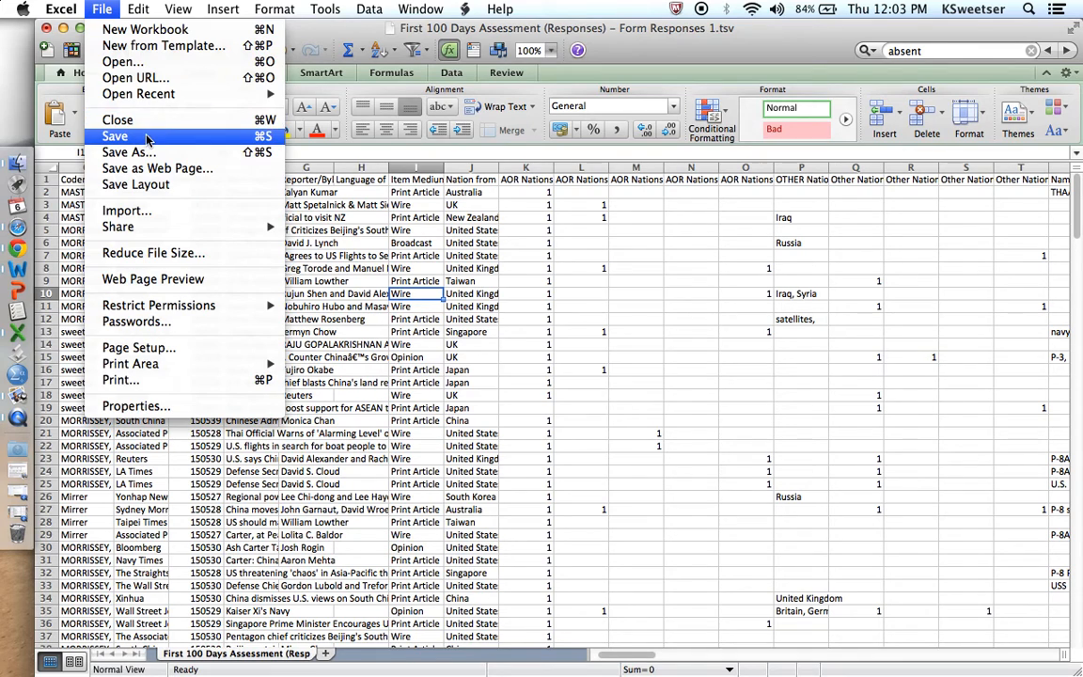
pyautogui.click(112, 137)
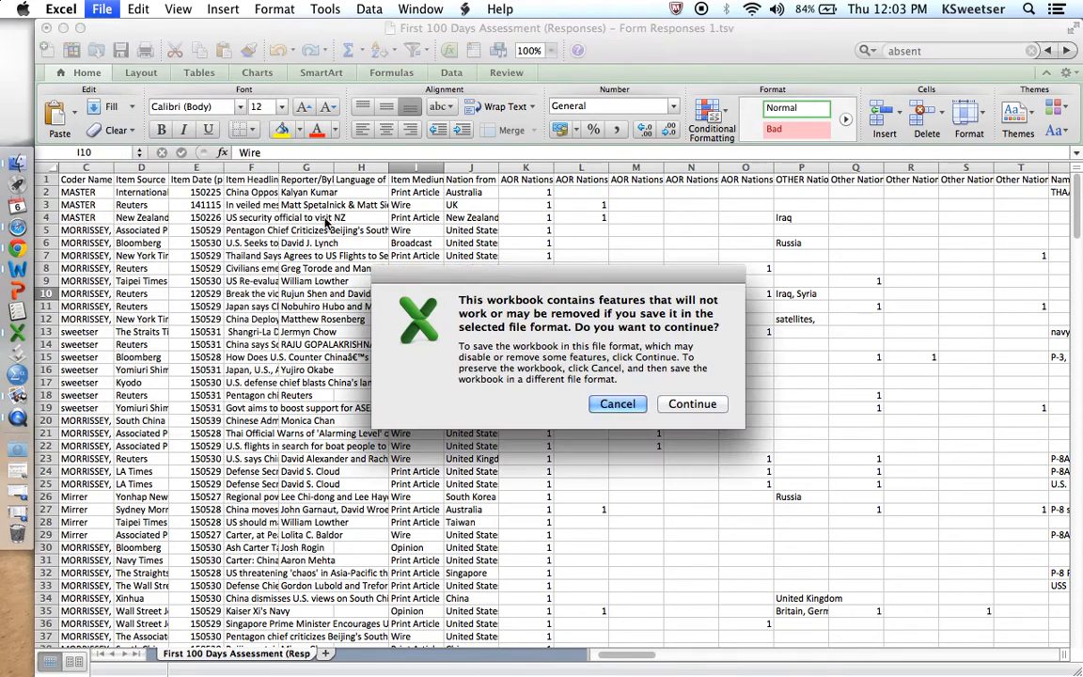
pyautogui.click(695, 406)
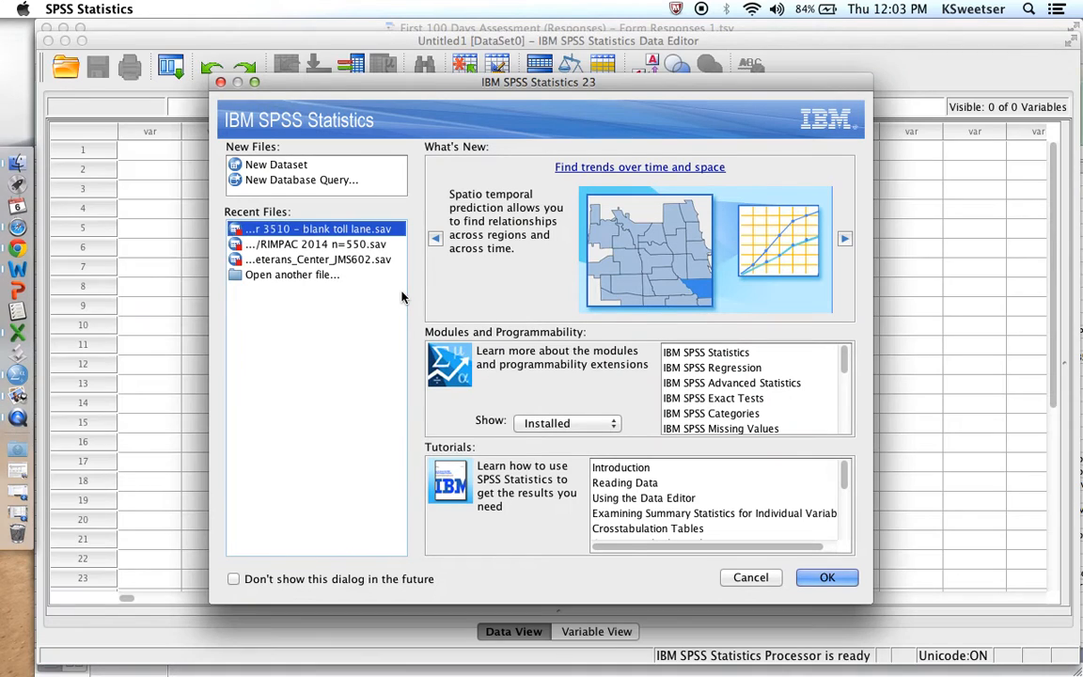
# Step: In IBM SPSS Statistics, dismiss the welcome dialog and start reading text data, browsing the home folder with All Files (*.*) shown
pyautogui.click(739, 577)
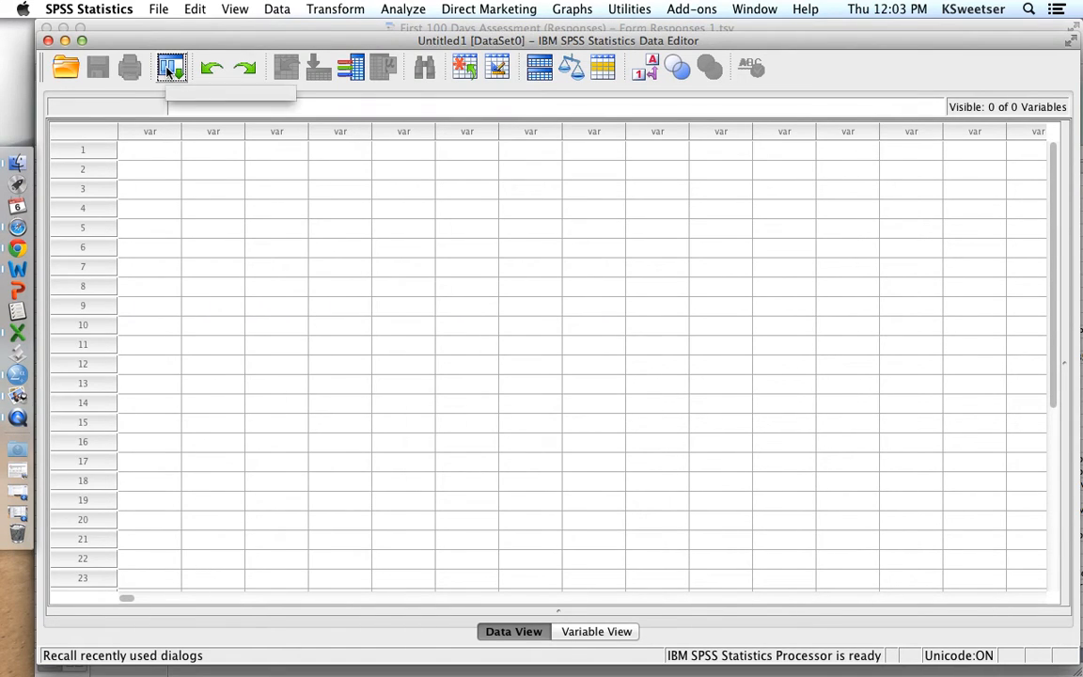
pyautogui.click(162, 10)
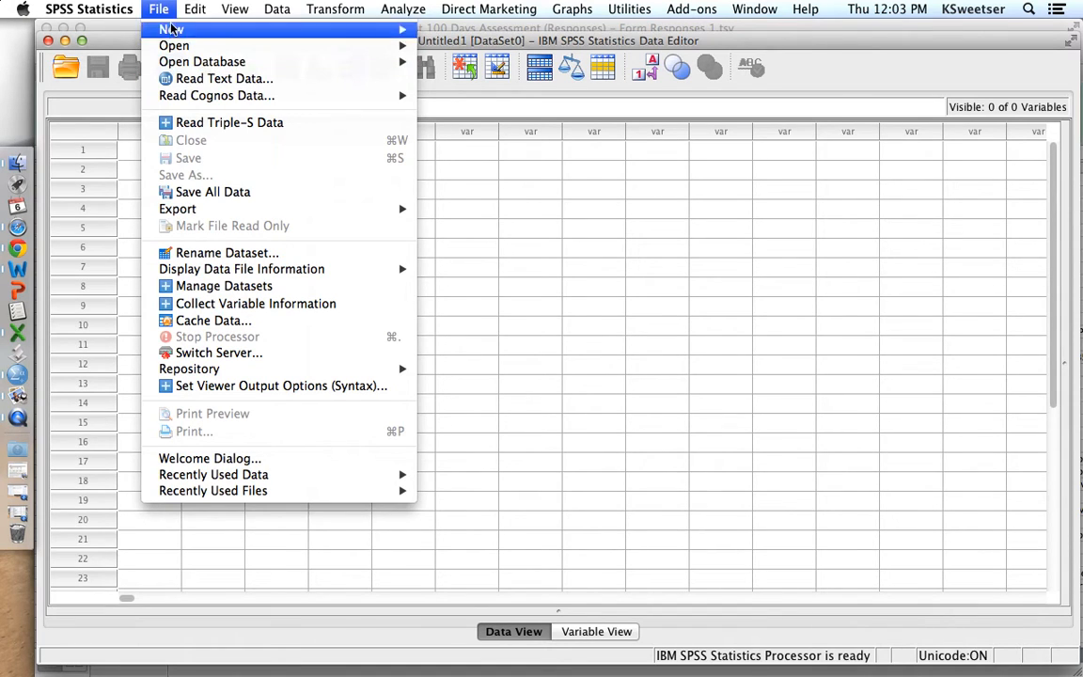
pyautogui.click(183, 81)
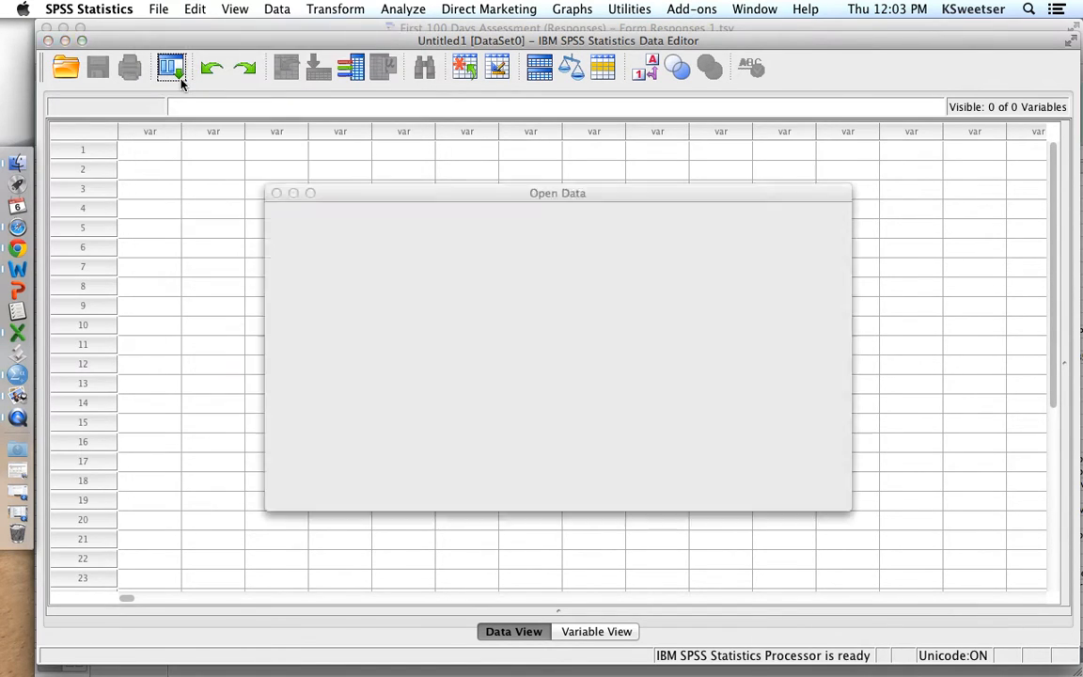
pyautogui.click(424, 224)
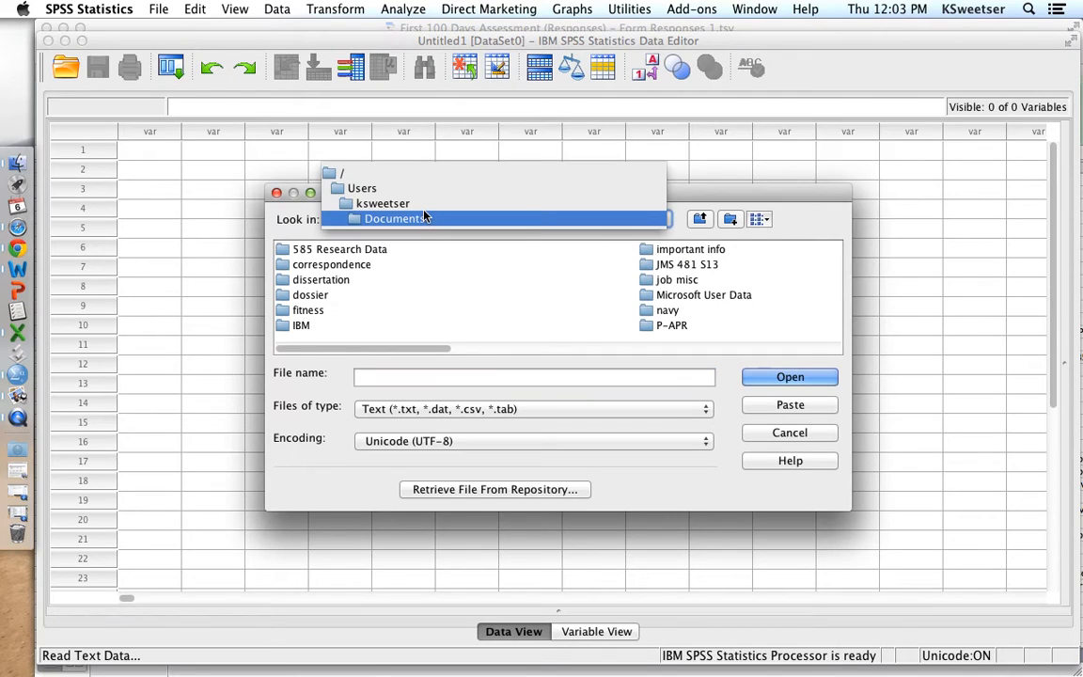
pyautogui.click(427, 204)
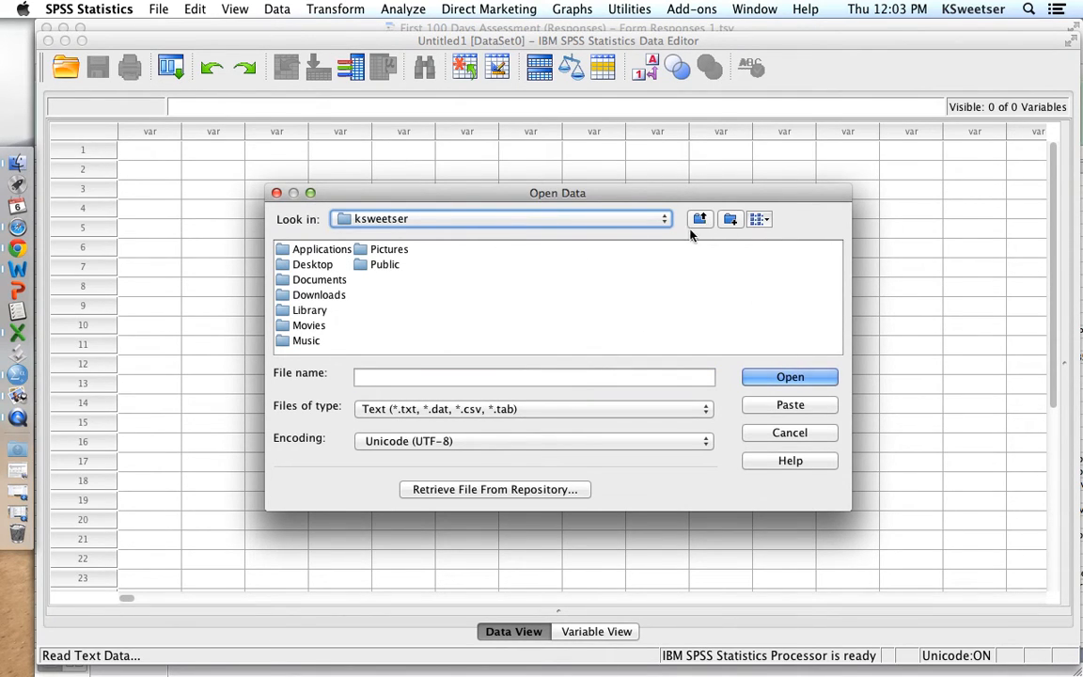
pyautogui.click(591, 411)
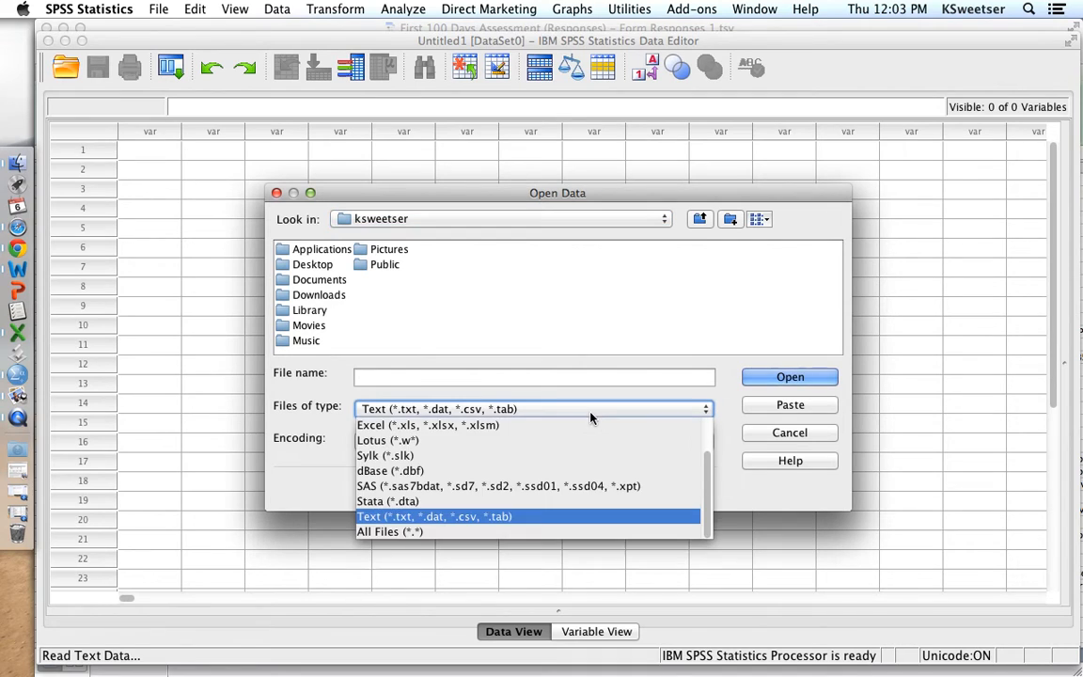
pyautogui.click(583, 532)
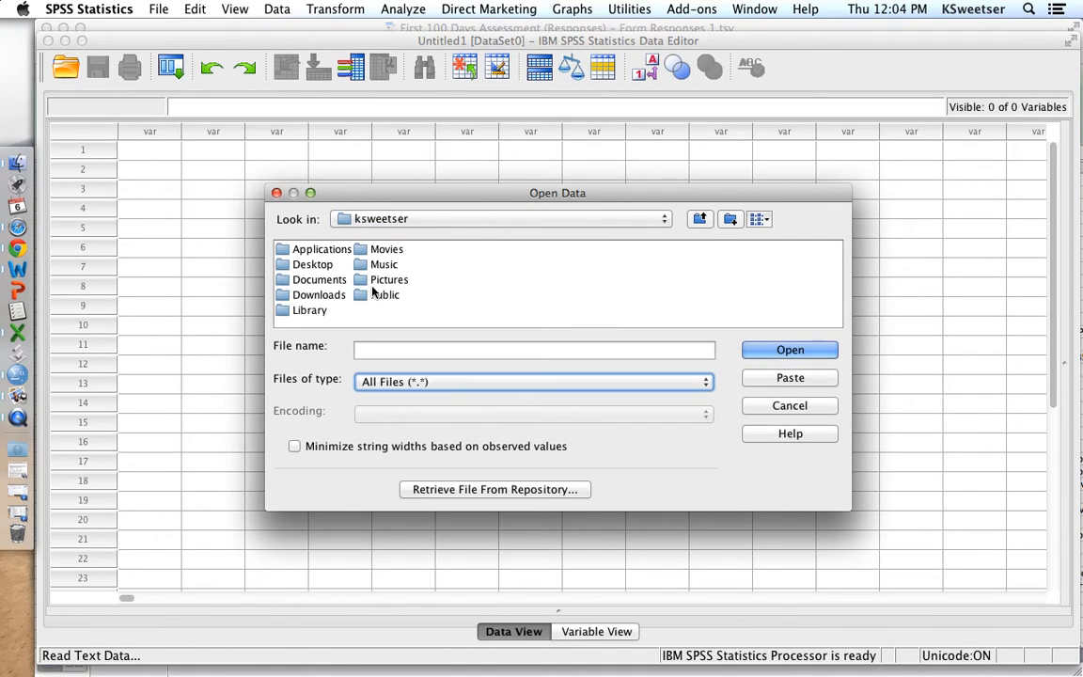
# Step: Open import this.txt from the Desktop folder in the Text Import Wizard
pyautogui.doubleClick(327, 265)
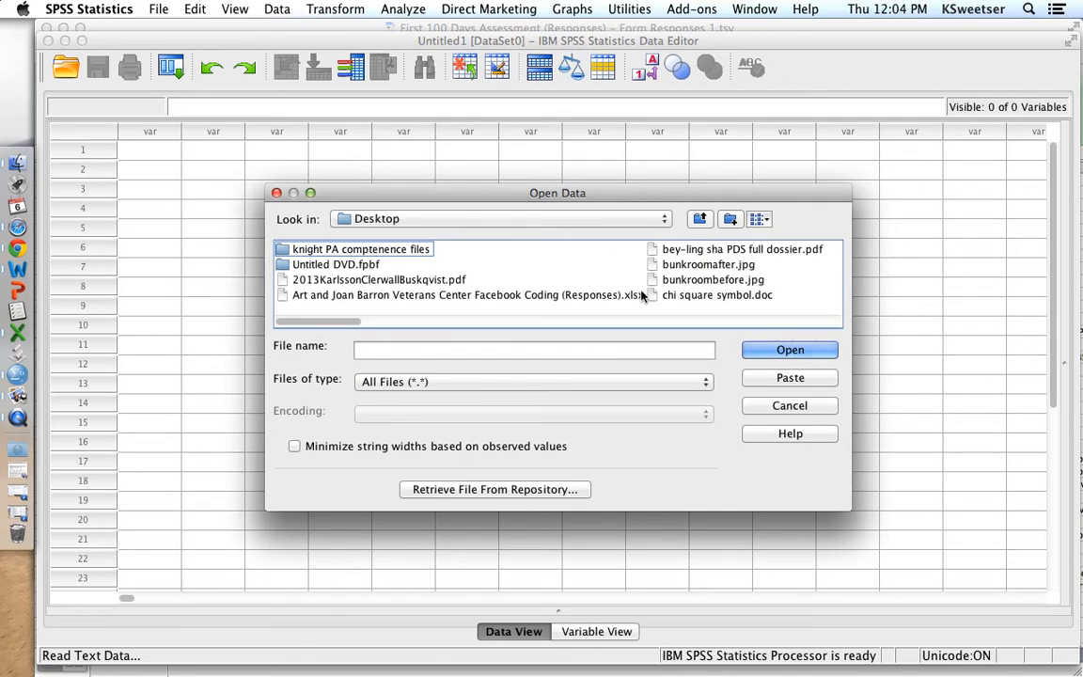
pyautogui.hscroll(5, 666, 302)
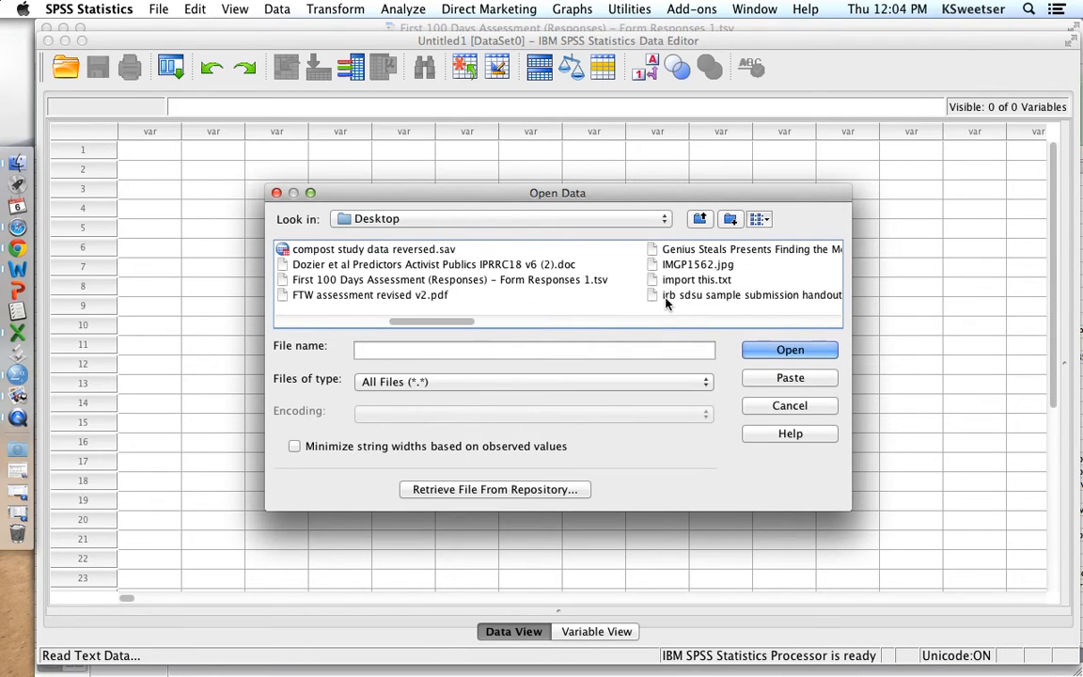
pyautogui.click(678, 280)
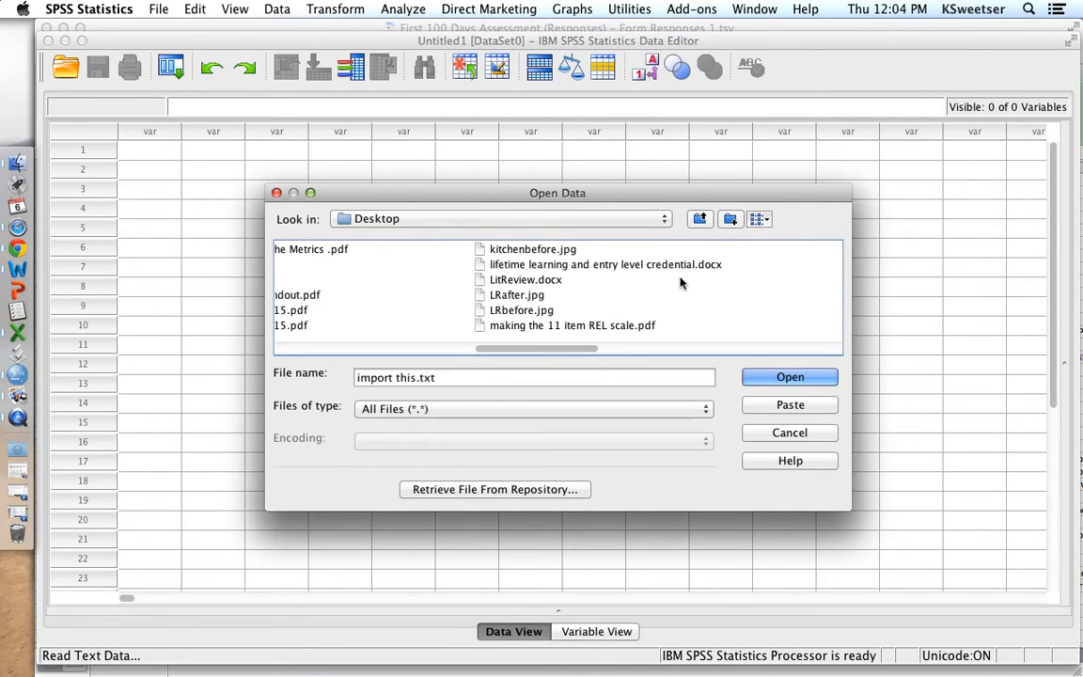
pyautogui.click(787, 381)
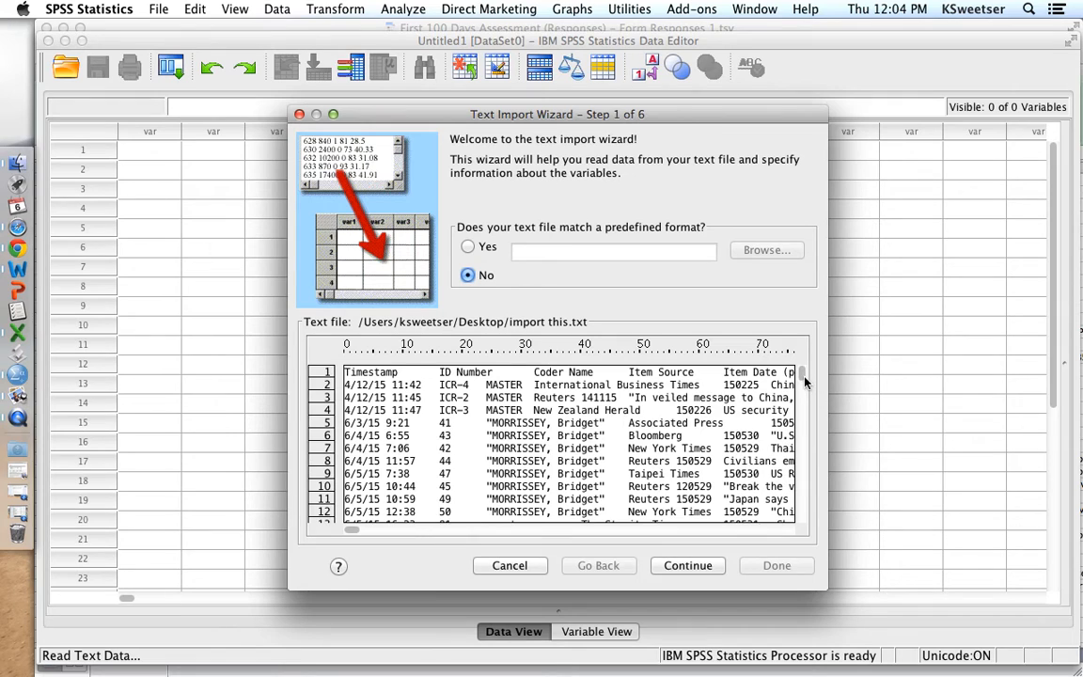
# Step: Look through the file preview and accept no predefined format, delimited arrangement, no variable names, and each line as a case from line 1
pyautogui.scroll(-5, 803, 377)
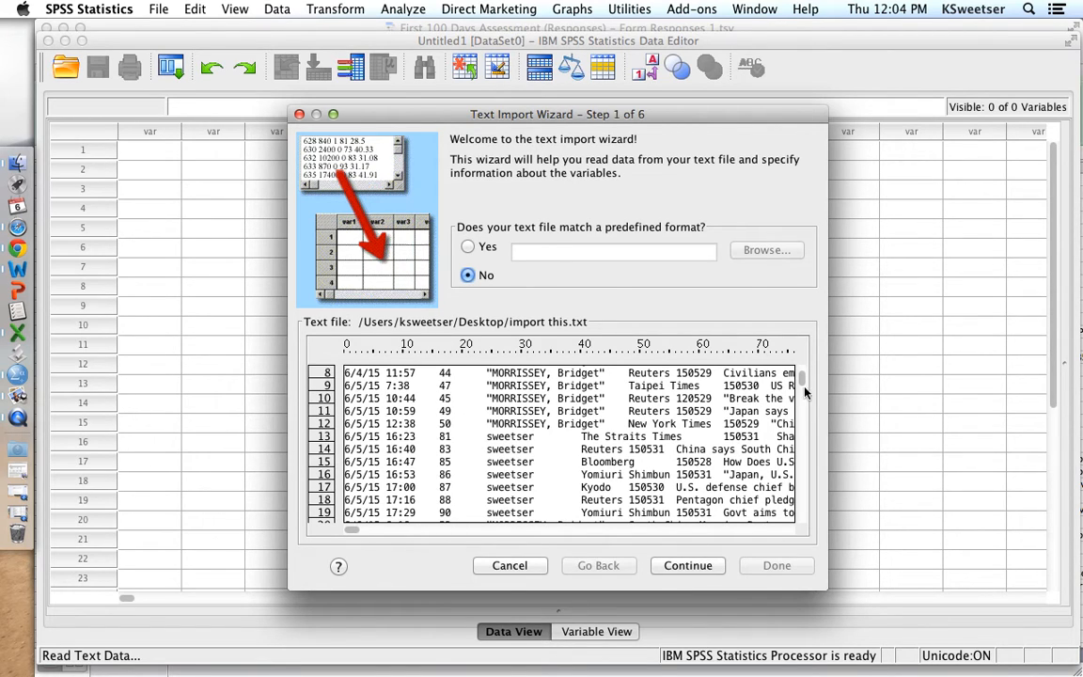
pyautogui.moveTo(800, 383); pyautogui.dragTo(794, 481)
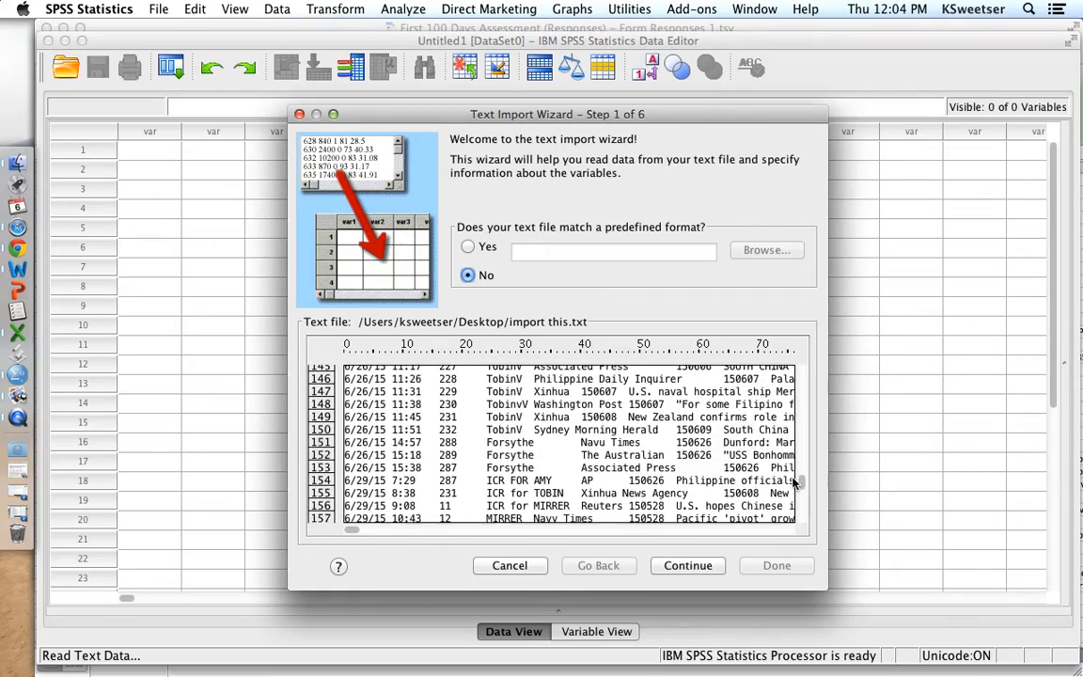
pyautogui.click(689, 567)
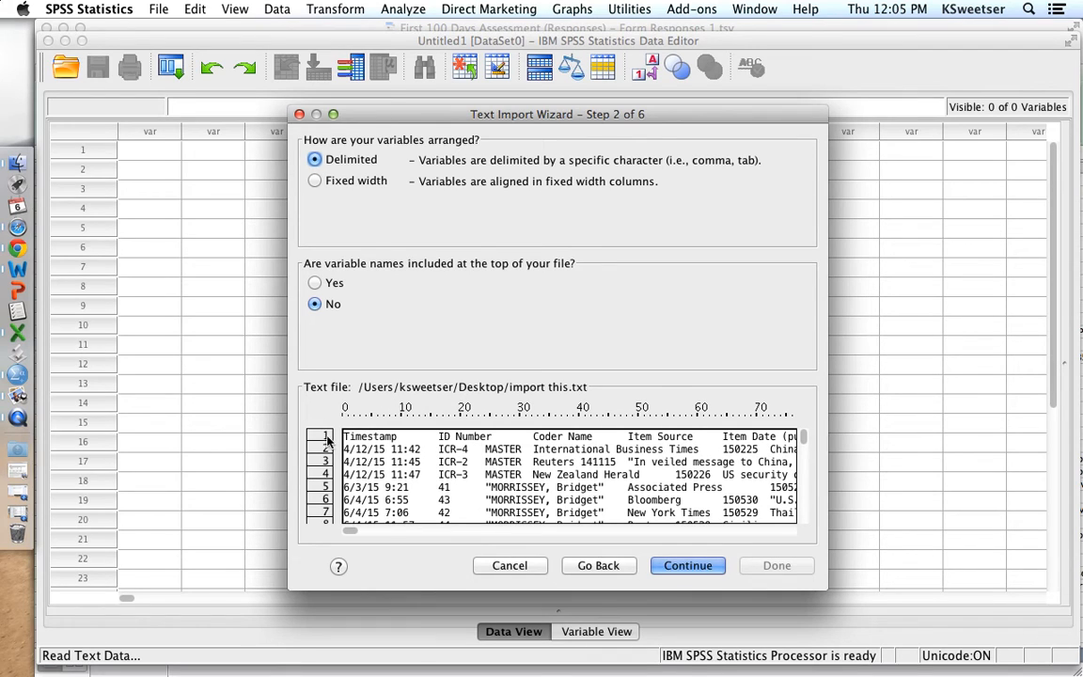
pyautogui.click(687, 565)
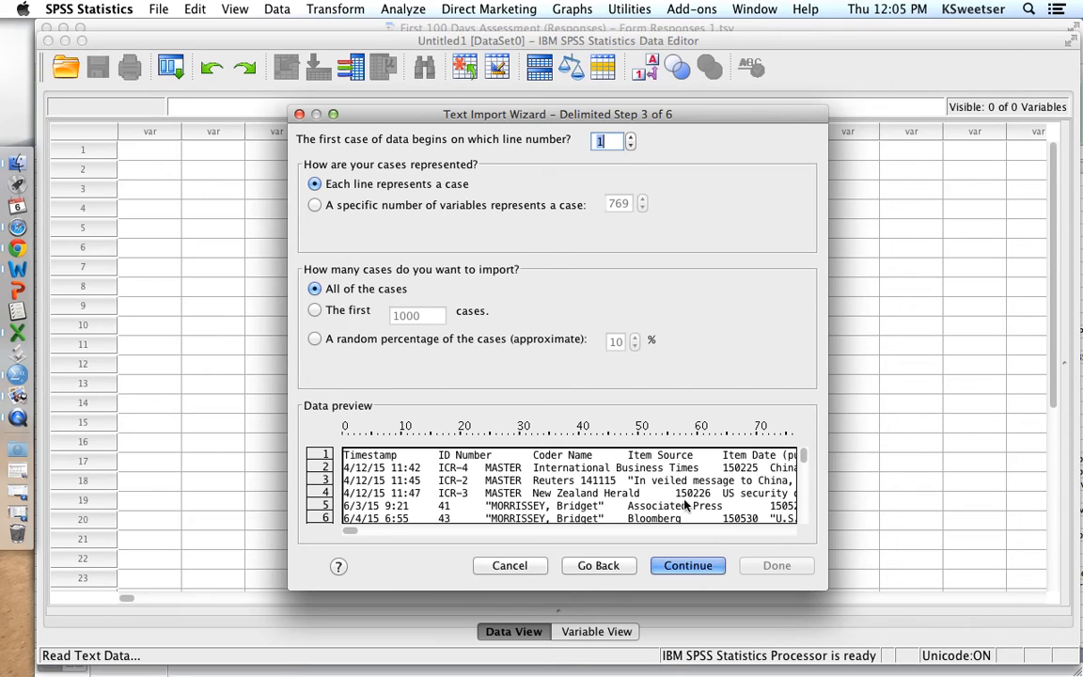
pyautogui.click(686, 564)
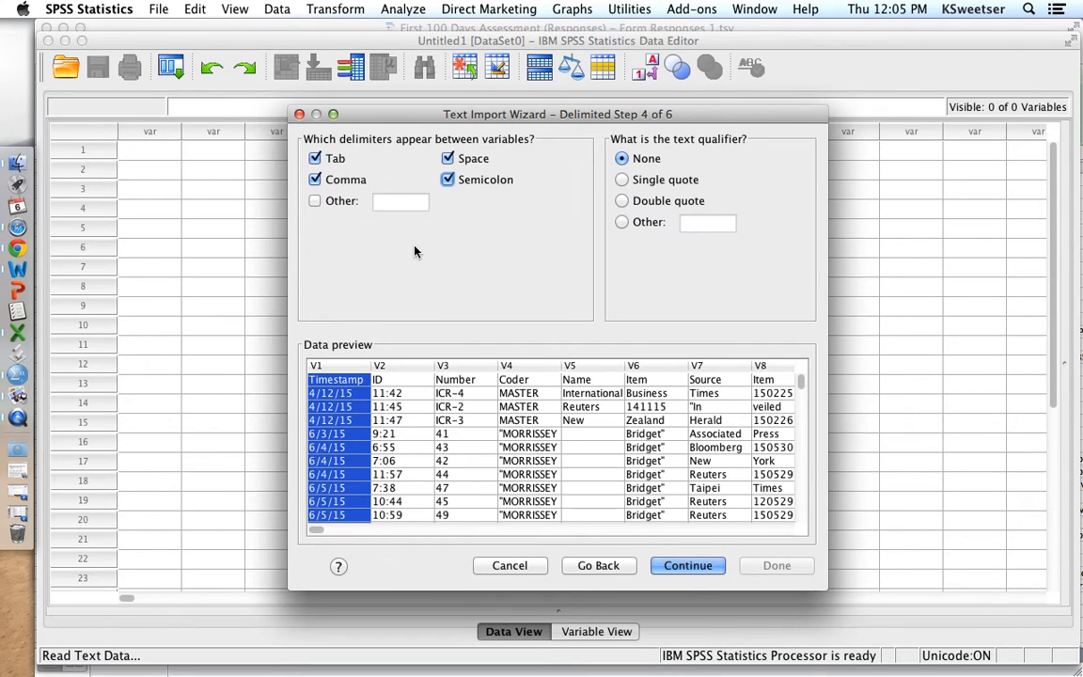
# Step: Keep Tab as the only delimiter by disabling comma, semicolon and space, and check the column alignment throughout the data preview
pyautogui.click(315, 180)
pyautogui.click(448, 180)
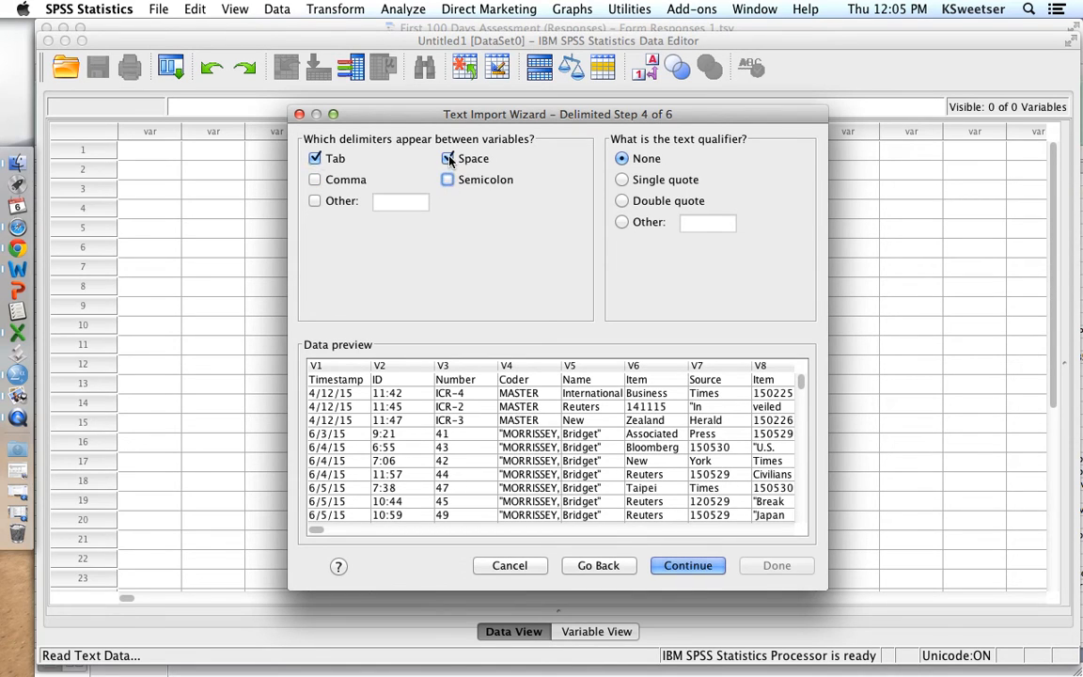
pyautogui.click(448, 158)
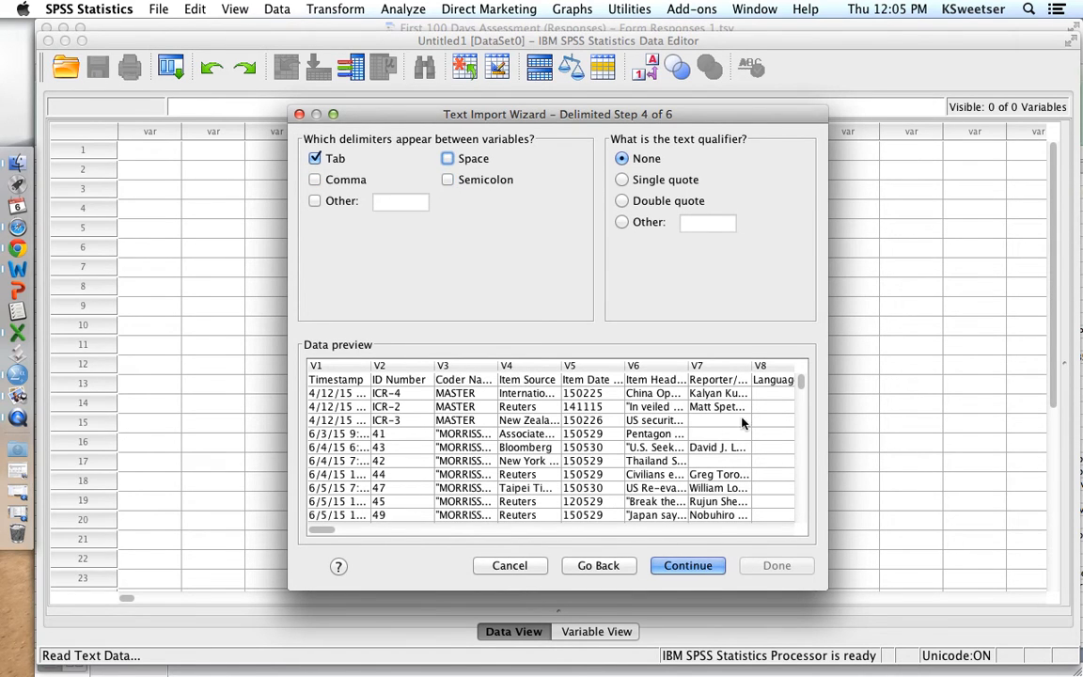
pyautogui.moveTo(801, 381); pyautogui.dragTo(801, 432)
pyautogui.click(393, 442)
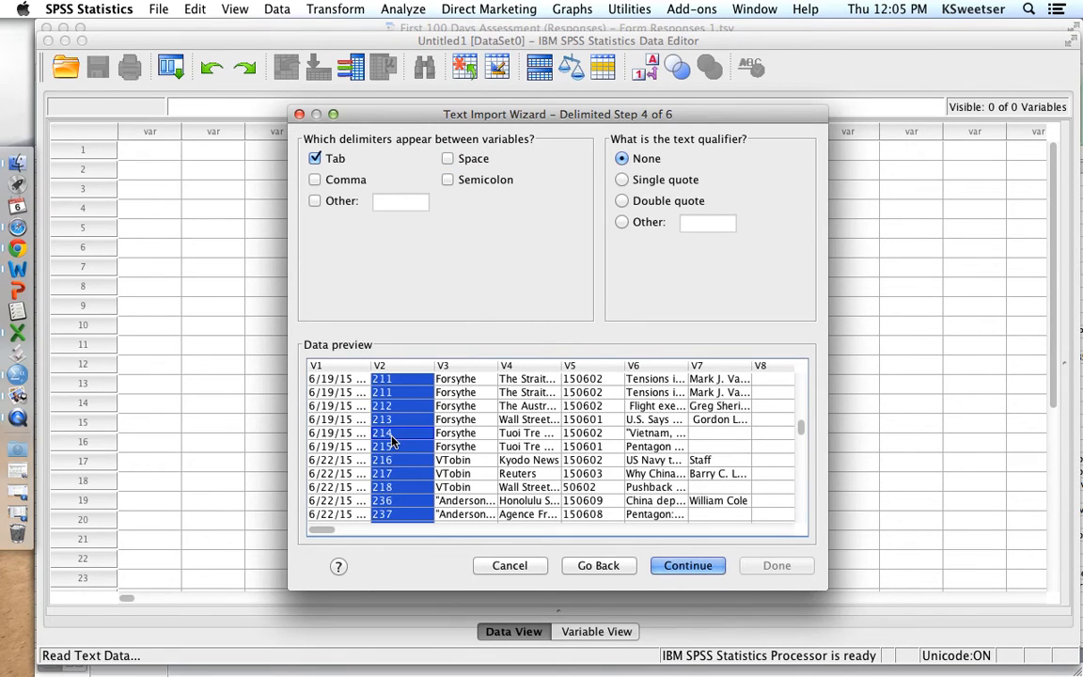
pyautogui.click(580, 442)
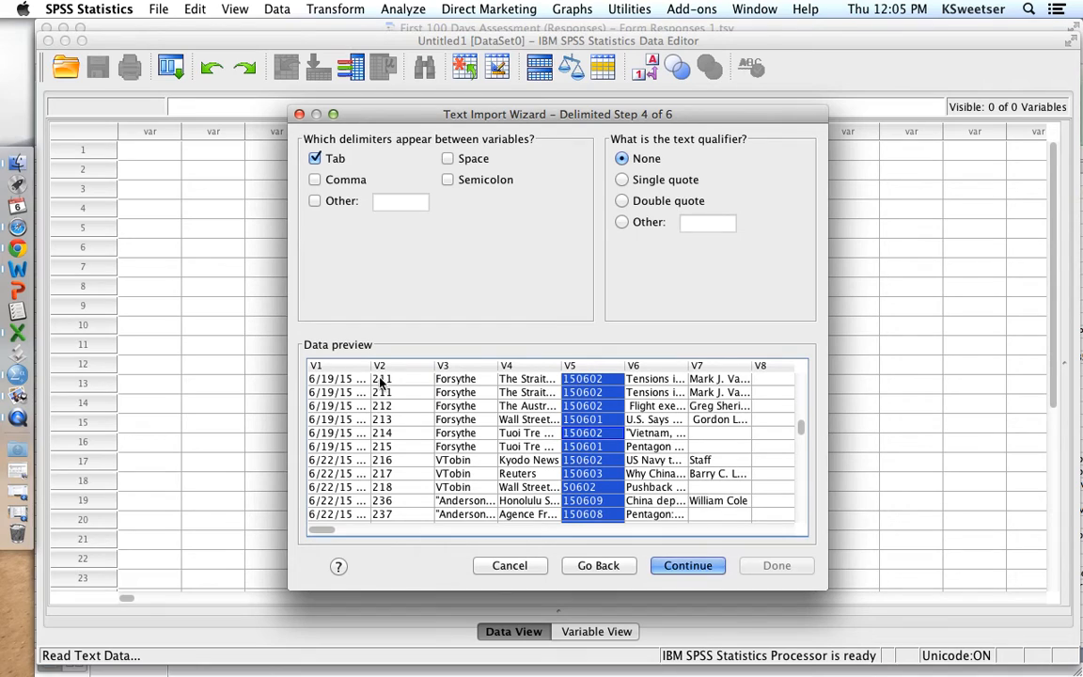
pyautogui.moveTo(802, 427); pyautogui.dragTo(797, 495)
# Step: Accept the default variable specifications and complete the text import without saving the format or pasting syntax
pyautogui.click(687, 566)
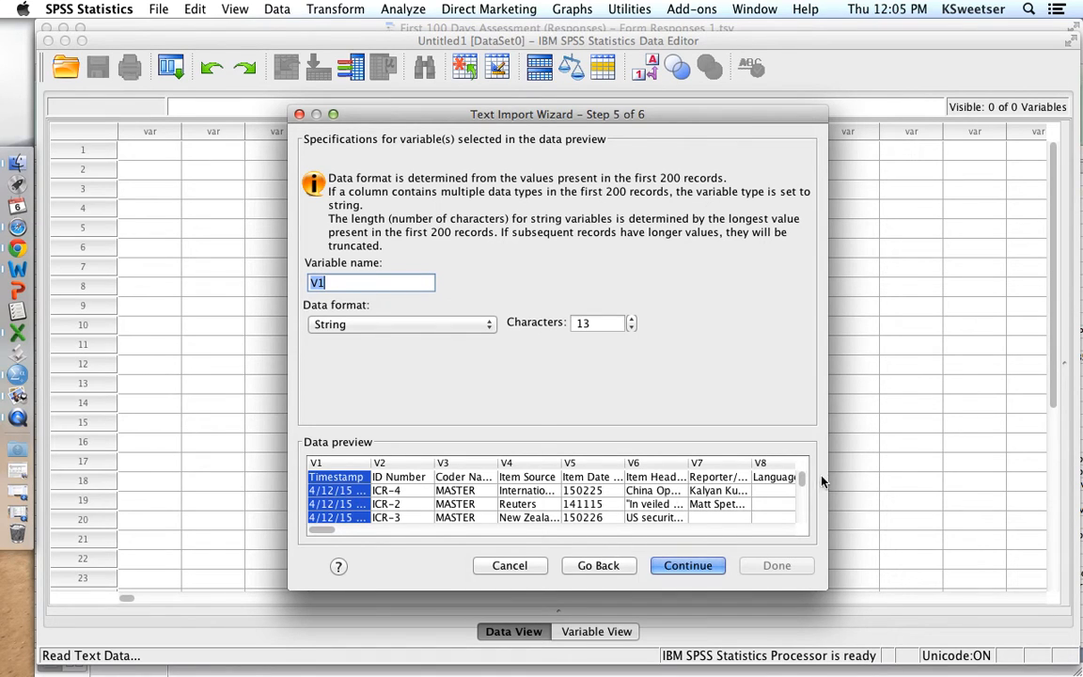
pyautogui.click(677, 565)
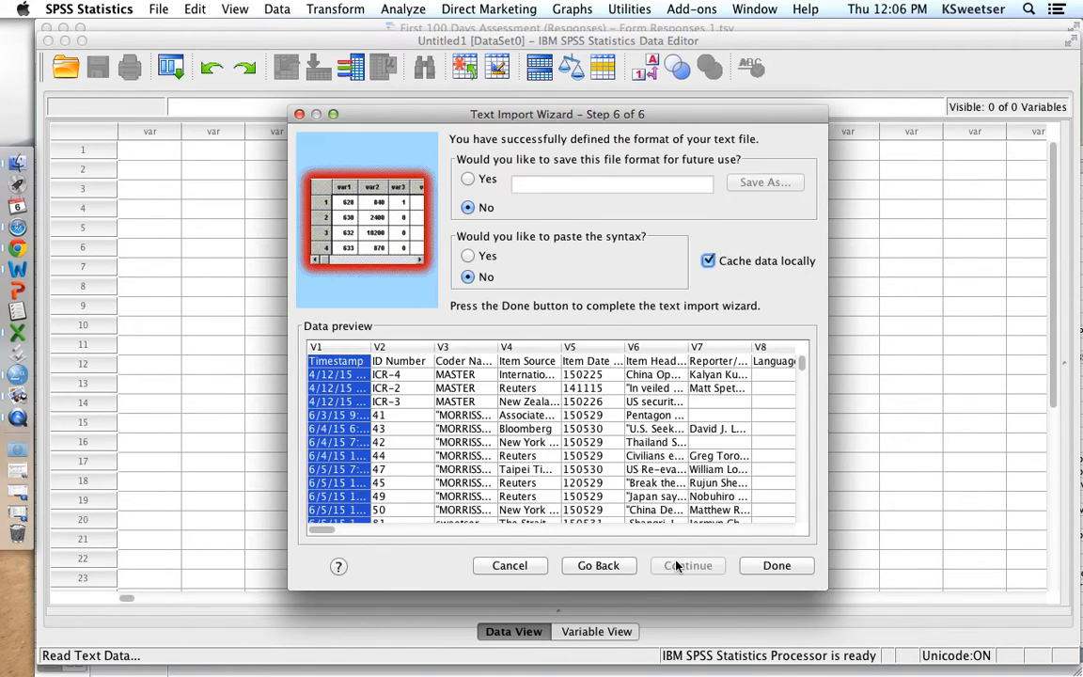
pyautogui.click(779, 565)
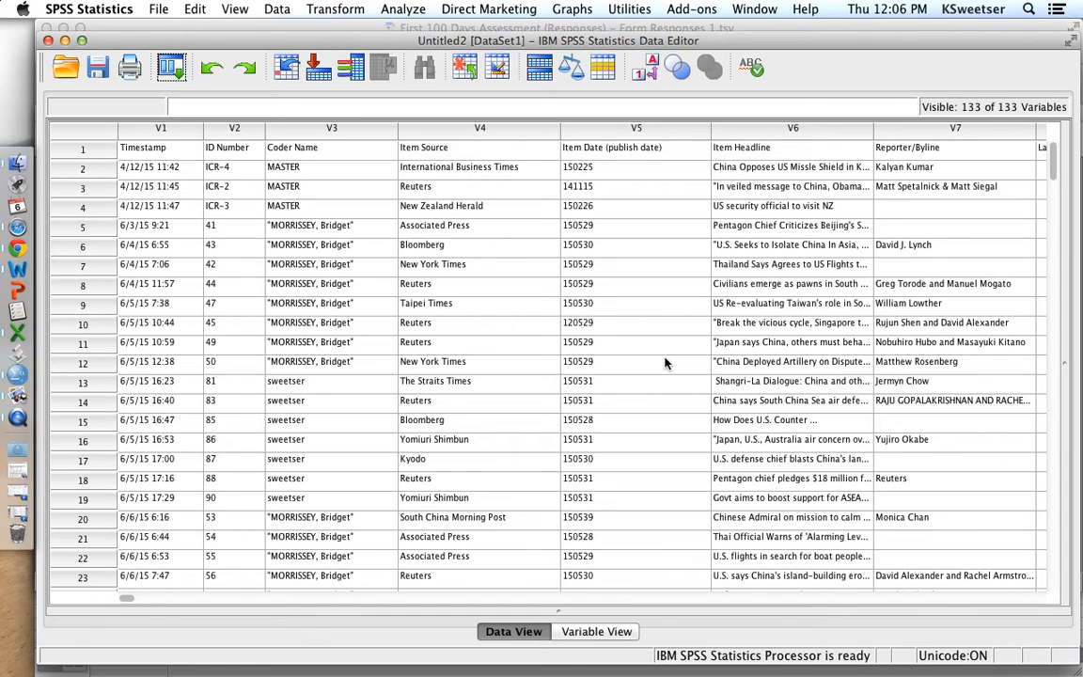
# Step: Delete case 1, which holds the column headings, from the imported dataset
pyautogui.click(94, 153)
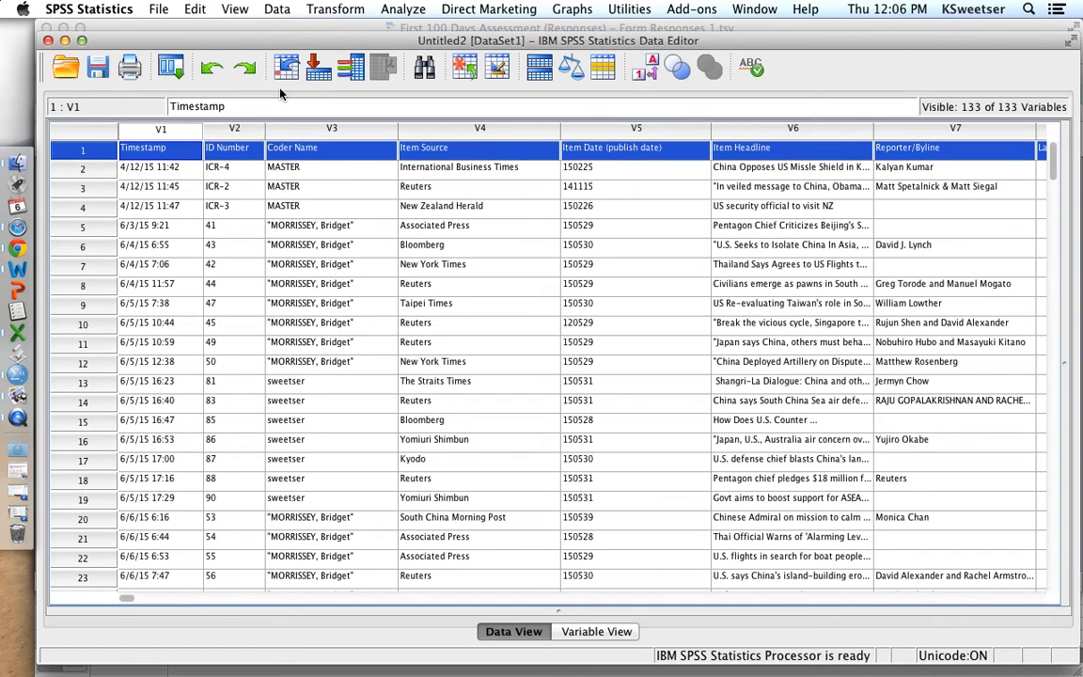
pyautogui.click(195, 11)
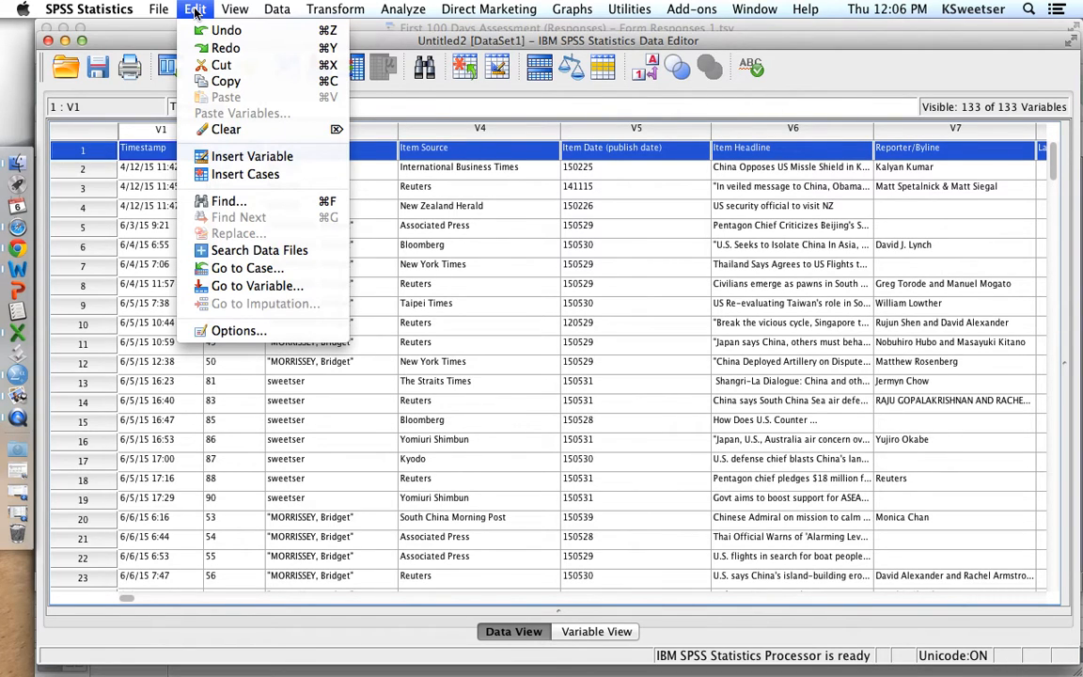
pyautogui.click(226, 130)
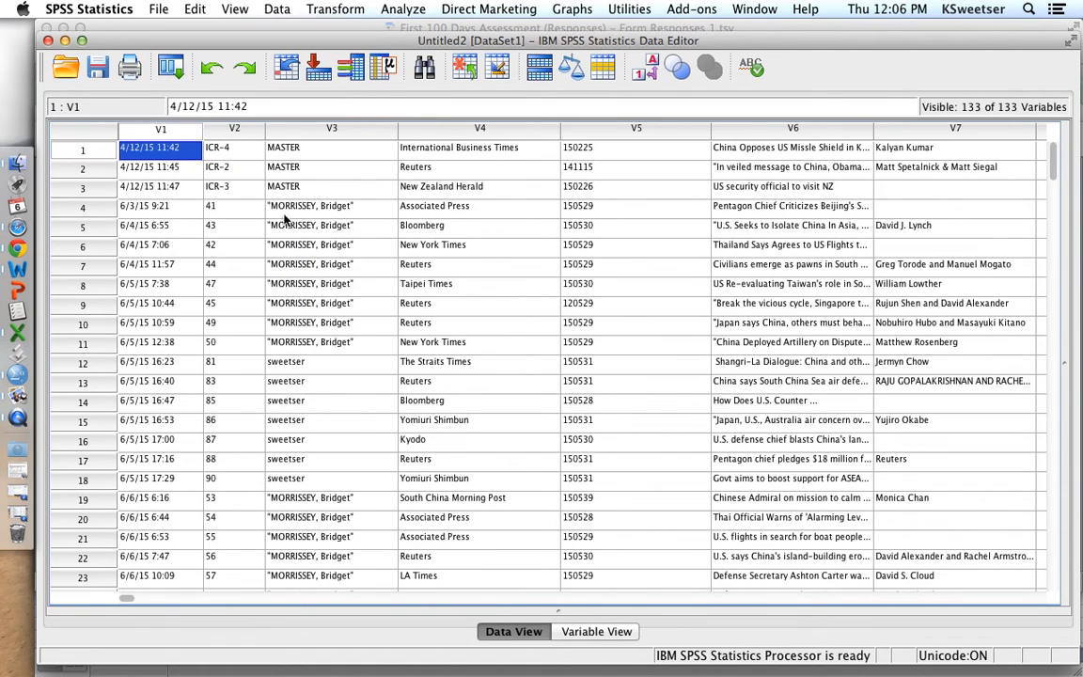
# Step: Show the imported dataset's variable definitions in Variable View and keep the Data Editor window in front
pyautogui.click(593, 633)
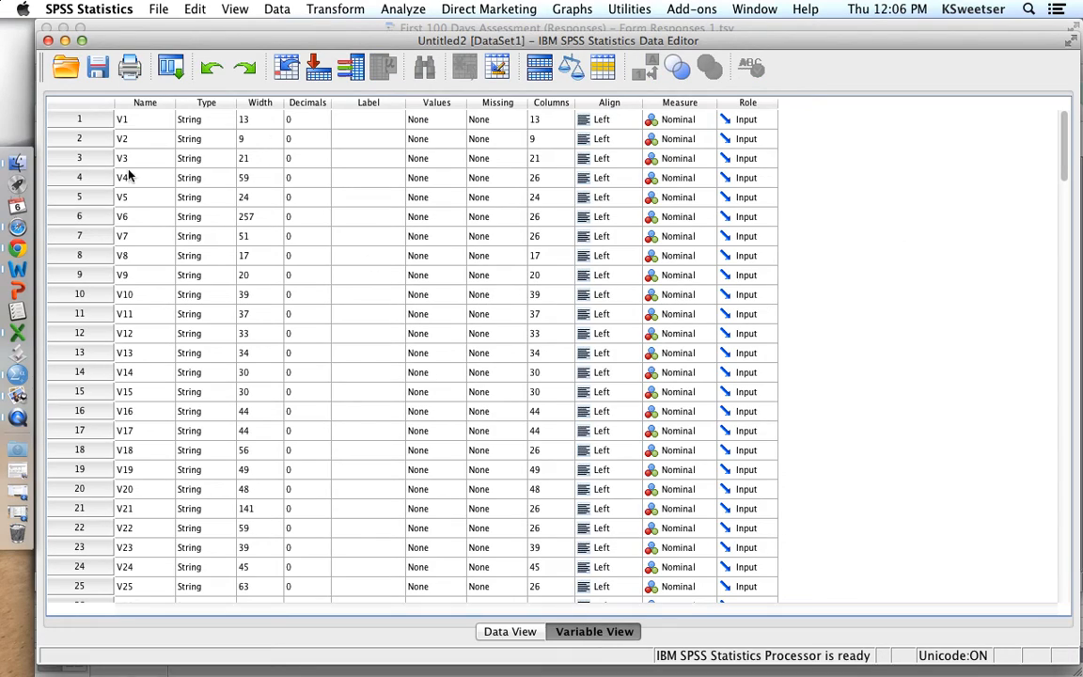
pyautogui.hotkey('ctrl', 'Down')
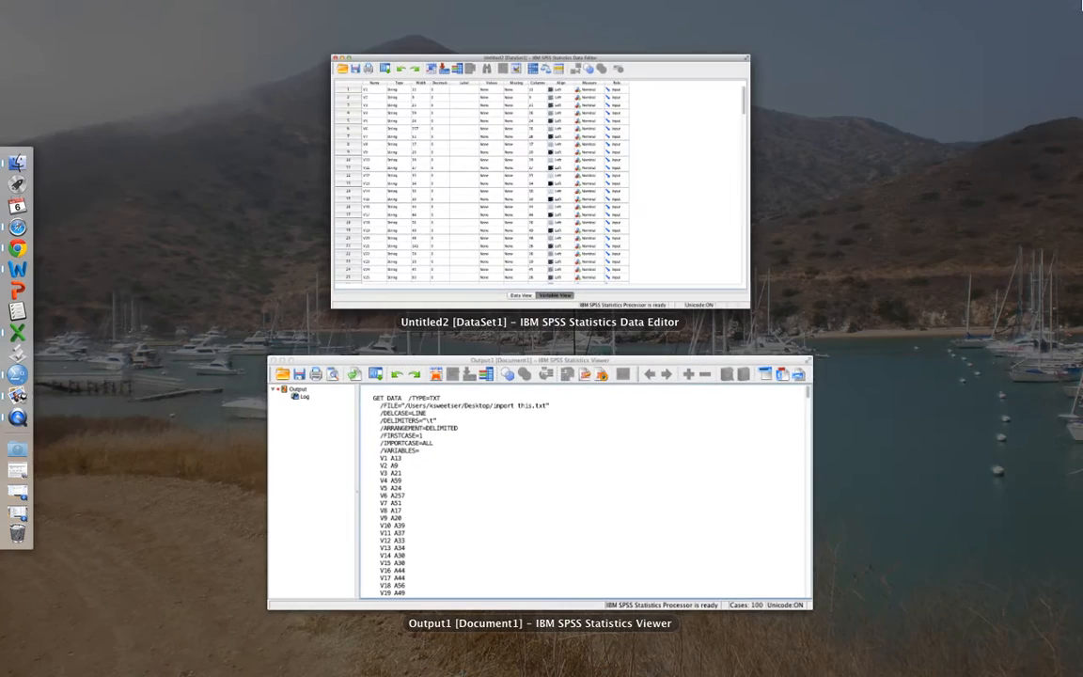
pyautogui.click(649, 218)
# Step: Switch to Google Chrome and review the coding form's opening questions and the Item Medium answer options
pyautogui.hotkey('ctrl', 'Up')
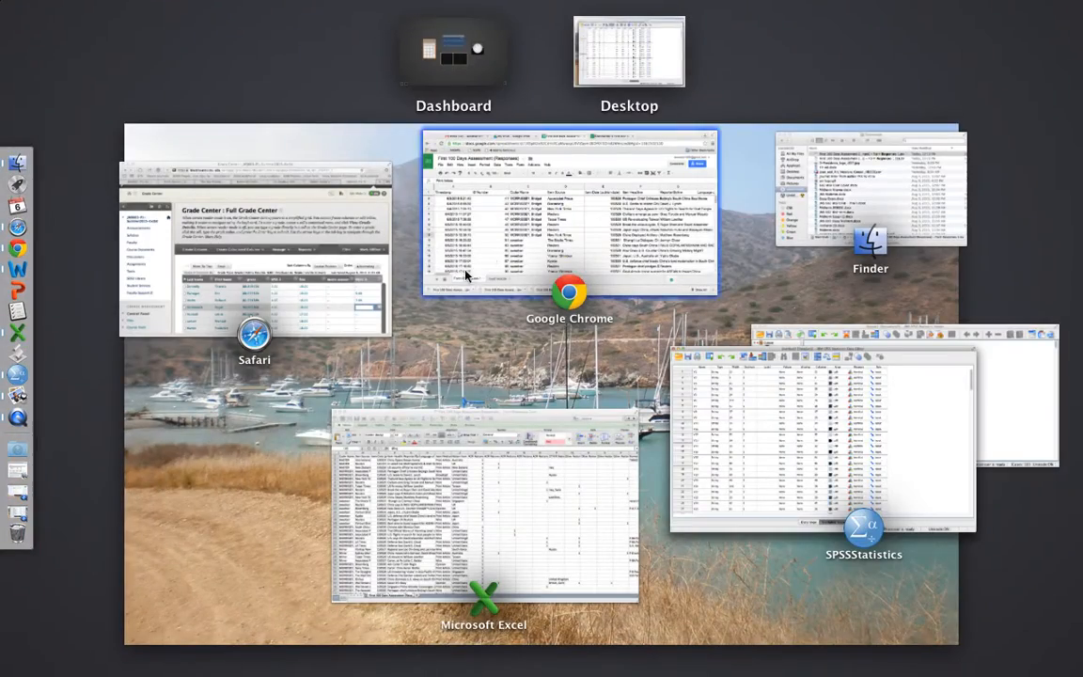
pyautogui.click(585, 249)
pyautogui.click(630, 41)
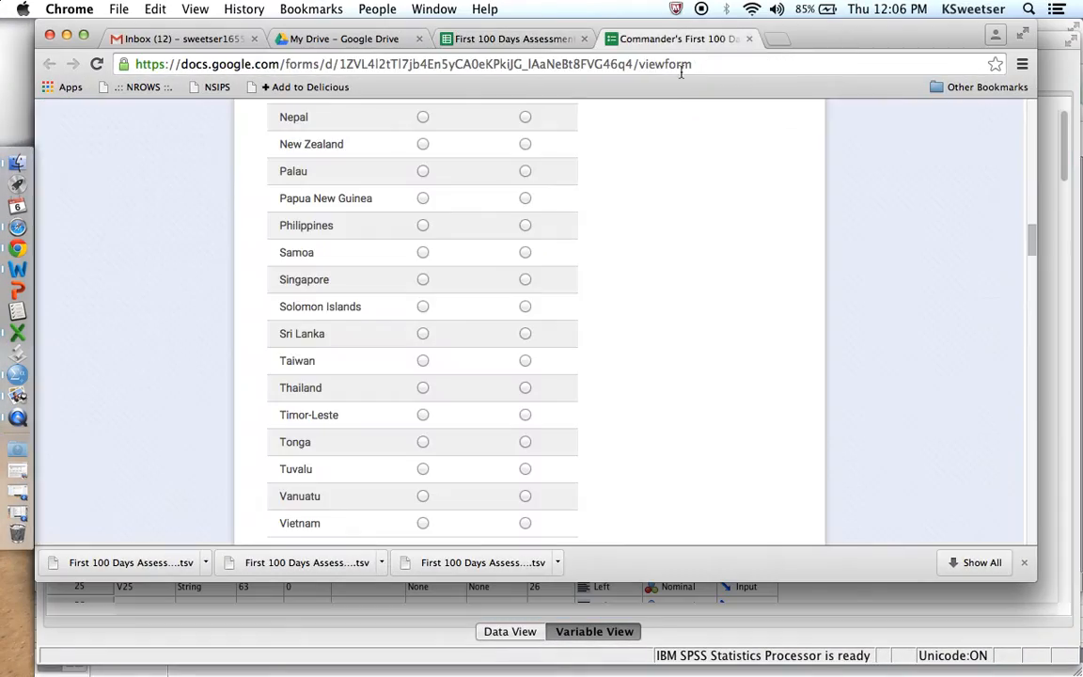
pyautogui.scroll(5, 668, 247)
pyautogui.scroll(10, 667, 247)
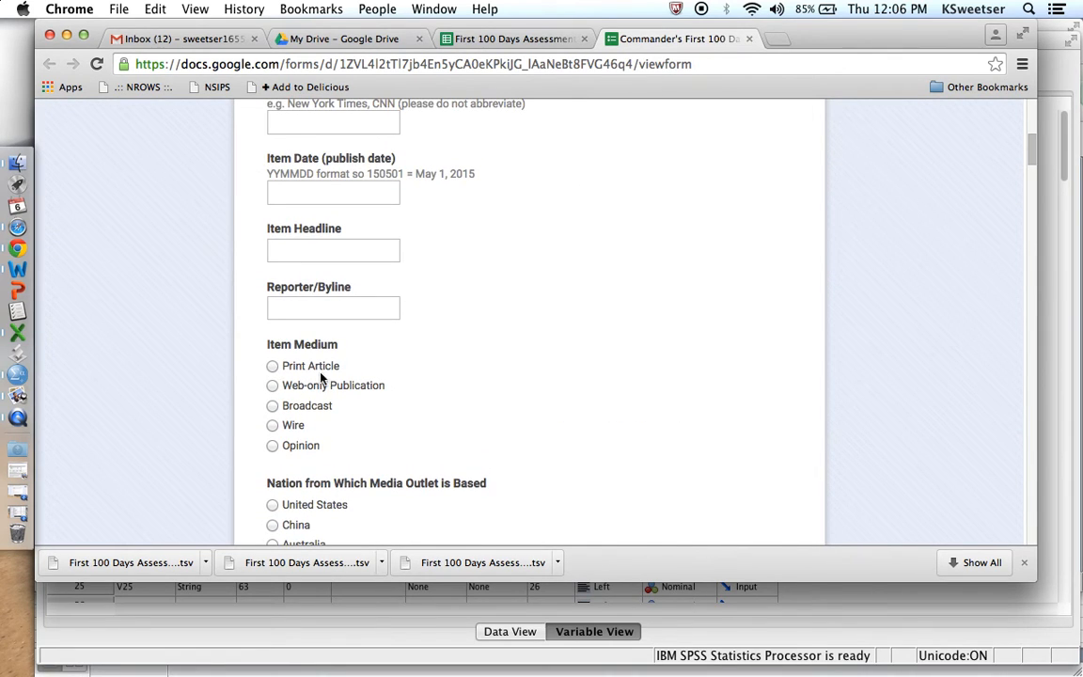
pyautogui.hotkey('ctrl', 'Up')
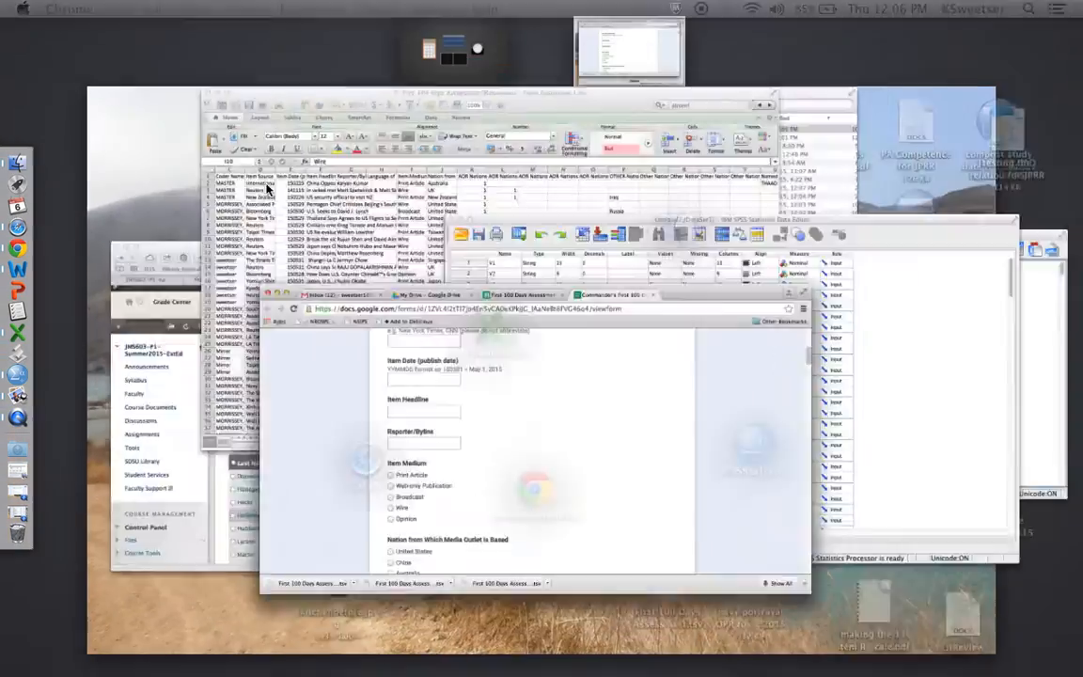
# Step: Switch to SPSS, find the column holding the item medium answers in the data, and open its variable definition
pyautogui.click(807, 463)
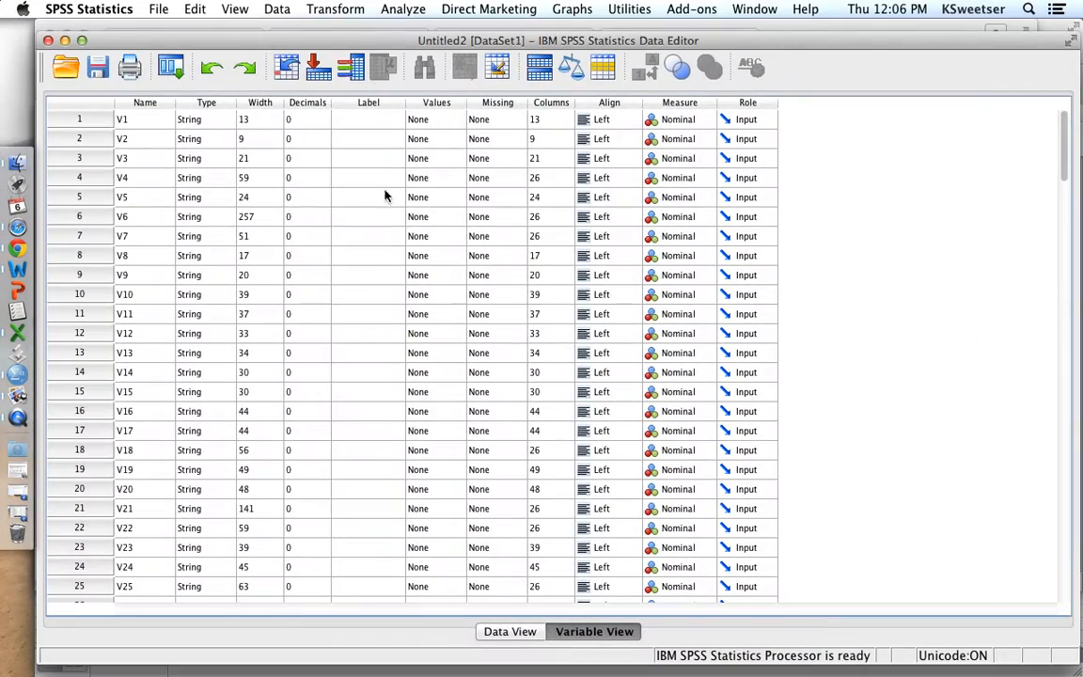
pyautogui.click(510, 631)
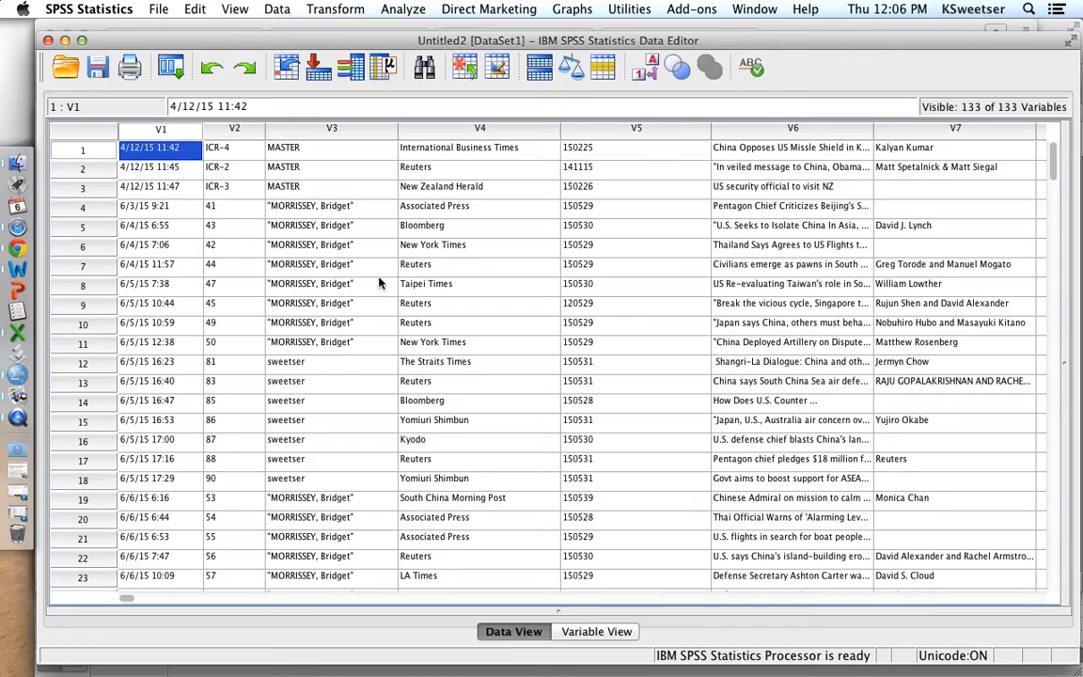
pyautogui.click(623, 178)
pyautogui.press('Tab')
pyautogui.press('Tab')
pyautogui.press('Tab')
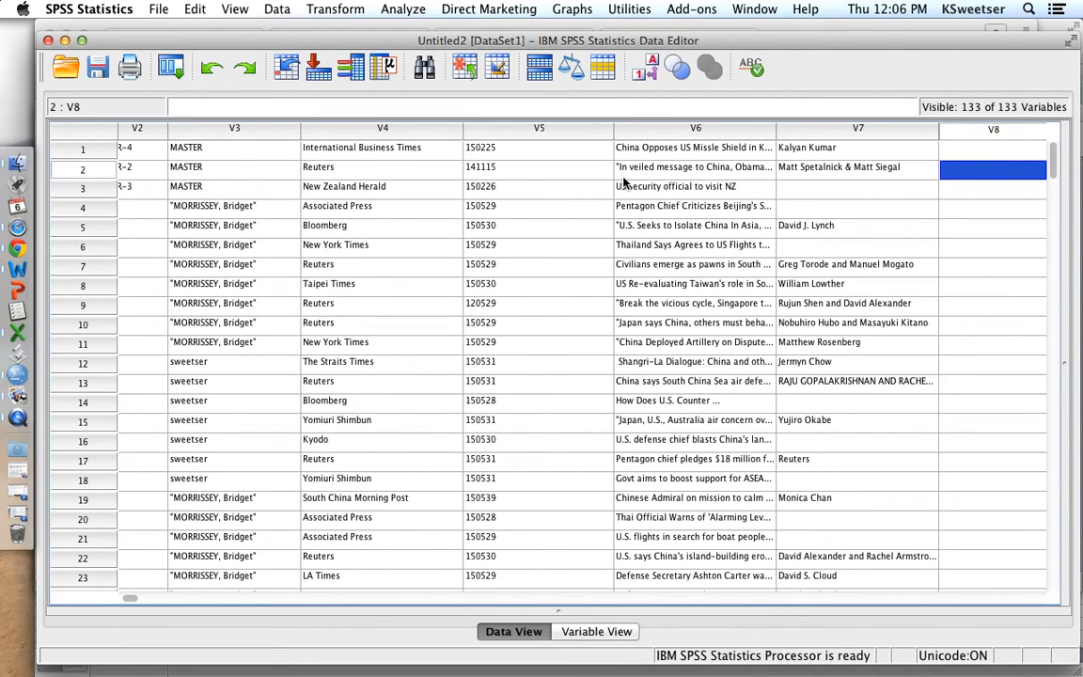
pyautogui.press('Tab')
pyautogui.click(961, 130)
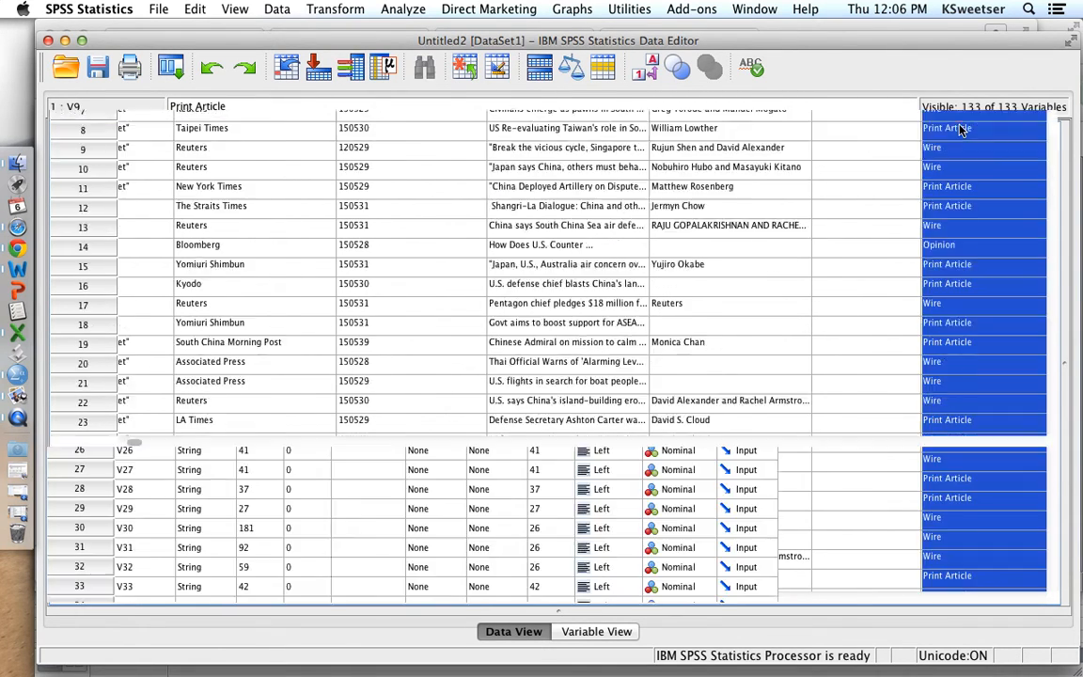
# Step: Rename variable V9 as medium and set its type to Numeric
pyautogui.click(146, 124)
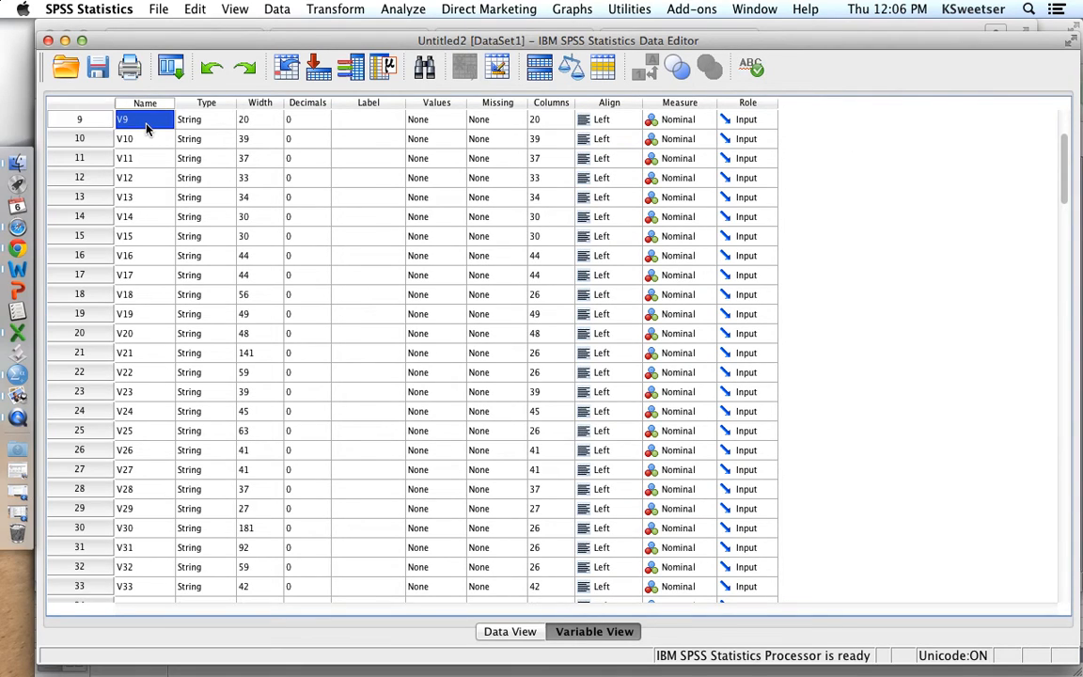
pyautogui.write('medV9')
pyautogui.doubleClick(147, 123)
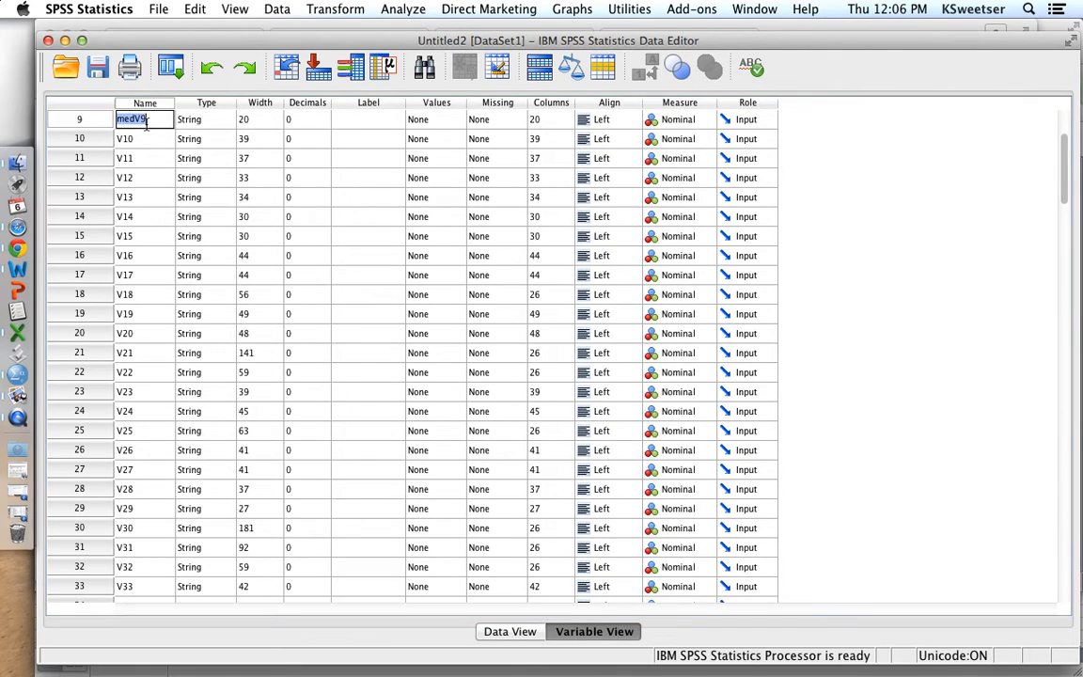
pyautogui.write('medium')
pyautogui.click(222, 122)
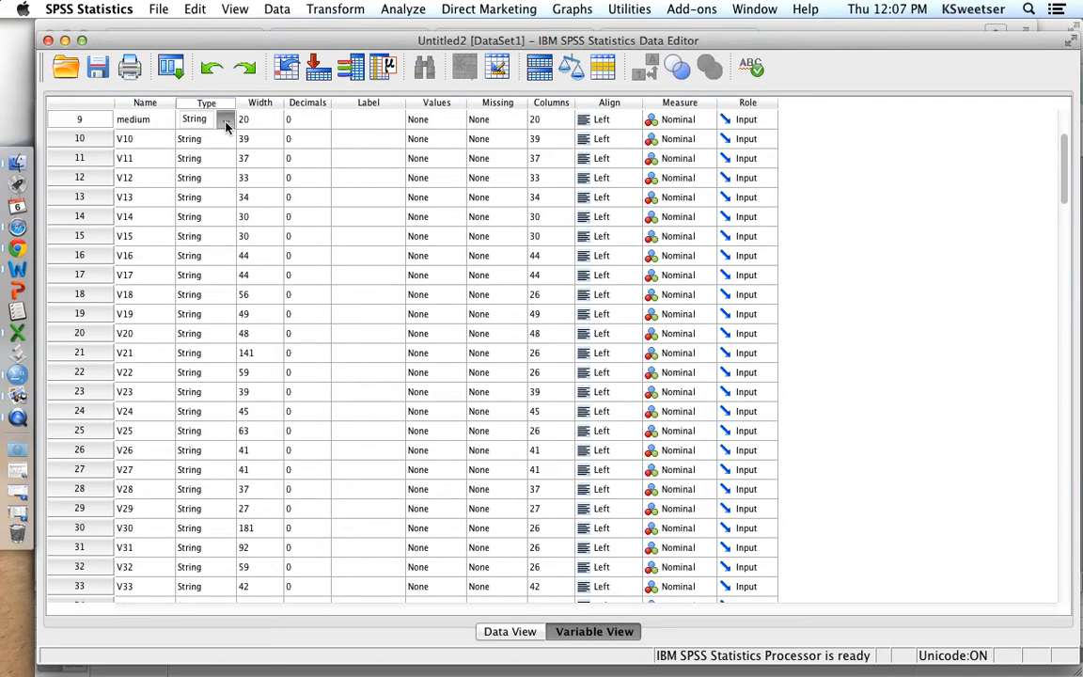
pyautogui.click(225, 122)
pyautogui.click(350, 239)
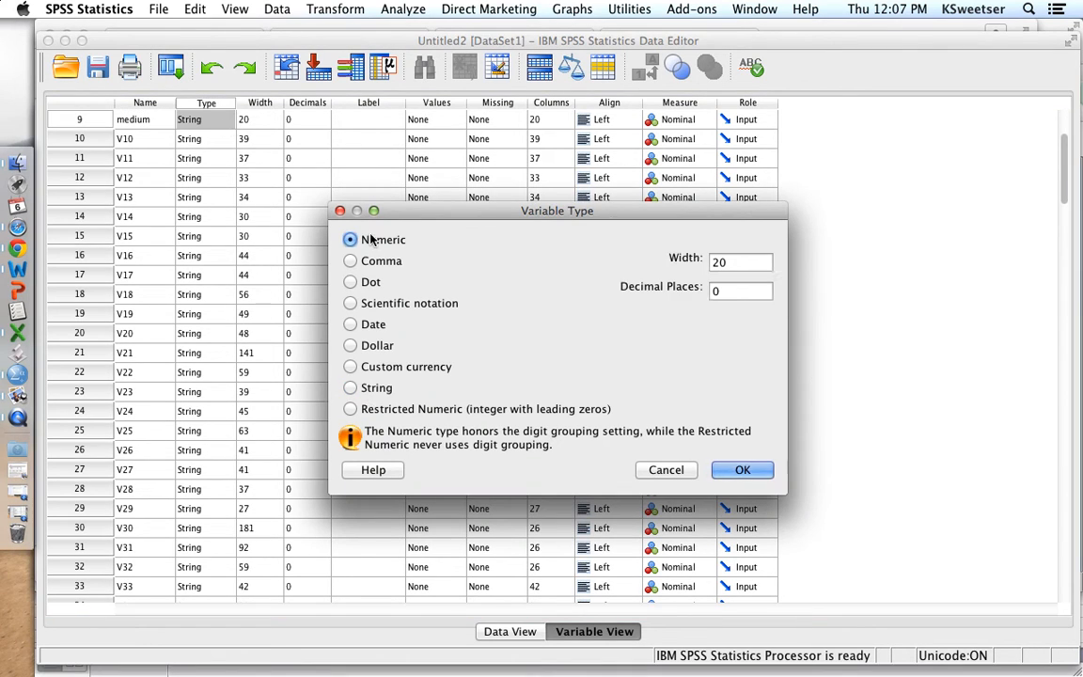
pyautogui.click(743, 470)
# Step: Give the medium variable the label "Medium in Which Item was Published"
pyautogui.click(370, 131)
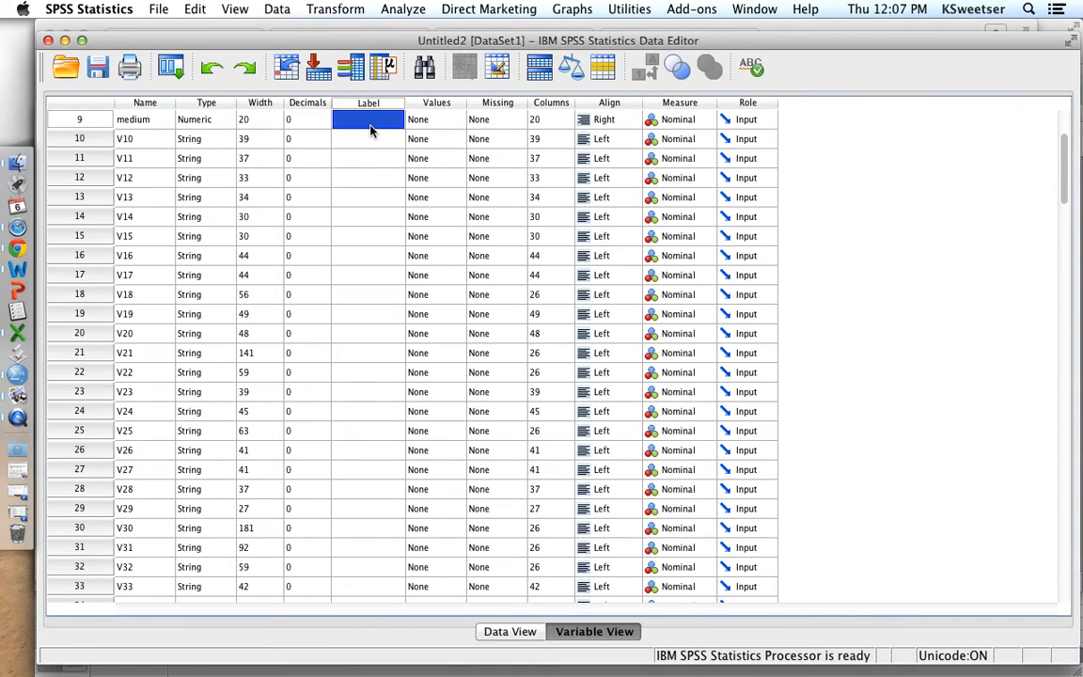
pyautogui.write('Item')
pyautogui.write('ium')
pyautogui.write(' in Which Item was')
pyautogui.write(' Published')
# Step: Add a value label to the medium variable that defines 1 as "Print Article"
pyautogui.click(458, 123)
pyautogui.write('1')
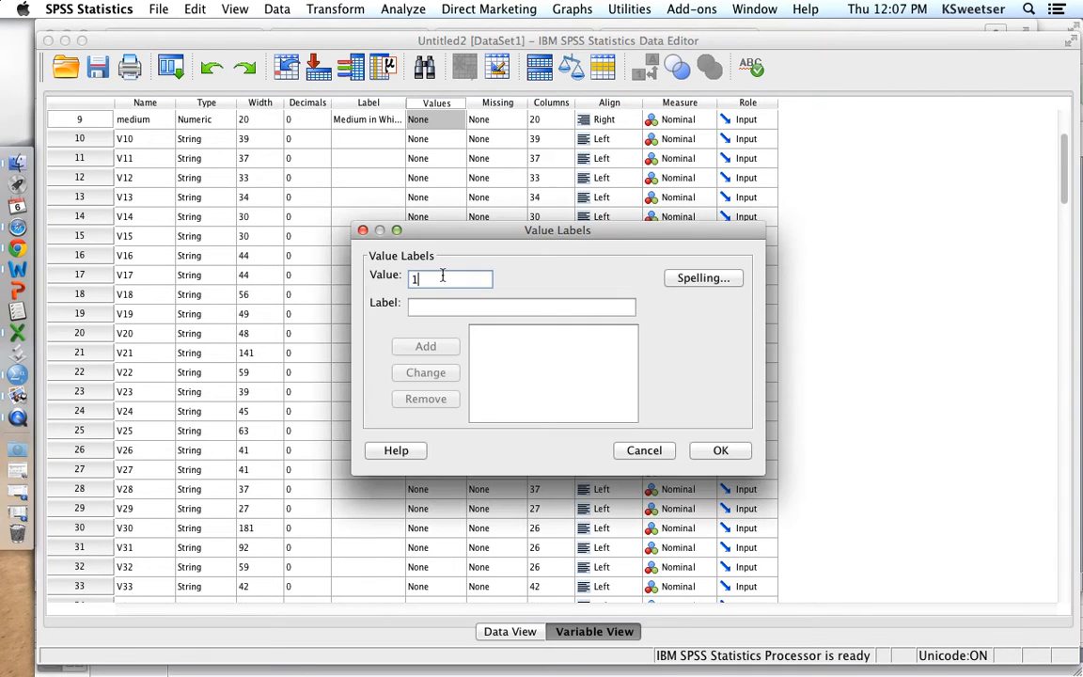
pyautogui.press('Tab')
pyautogui.write('Print Article')
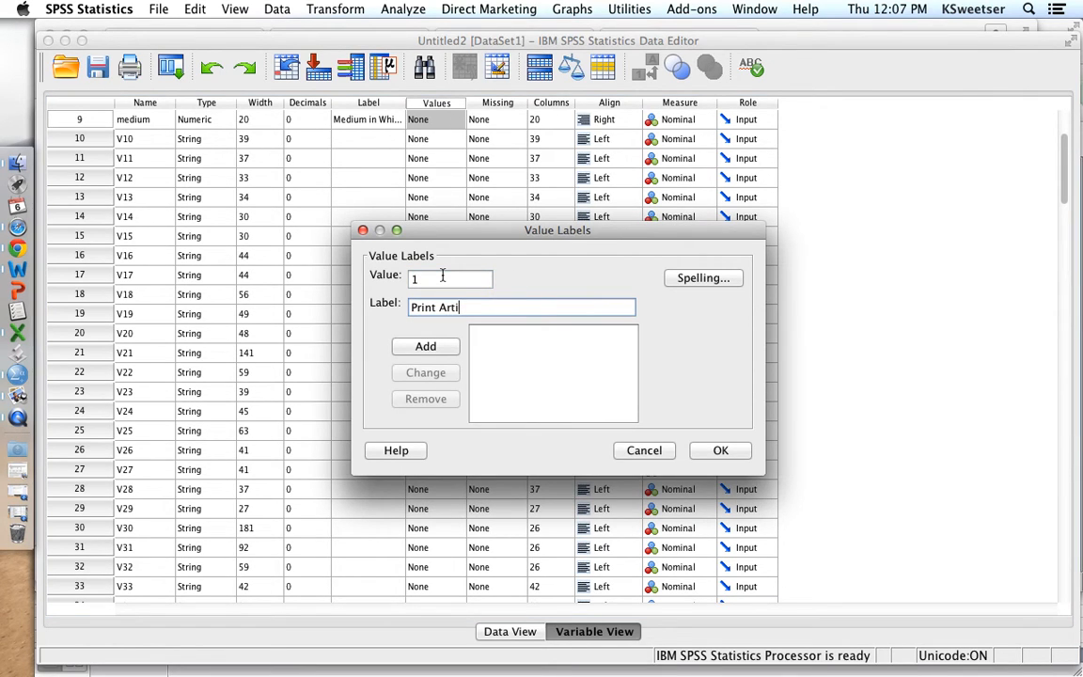
pyautogui.click(425, 347)
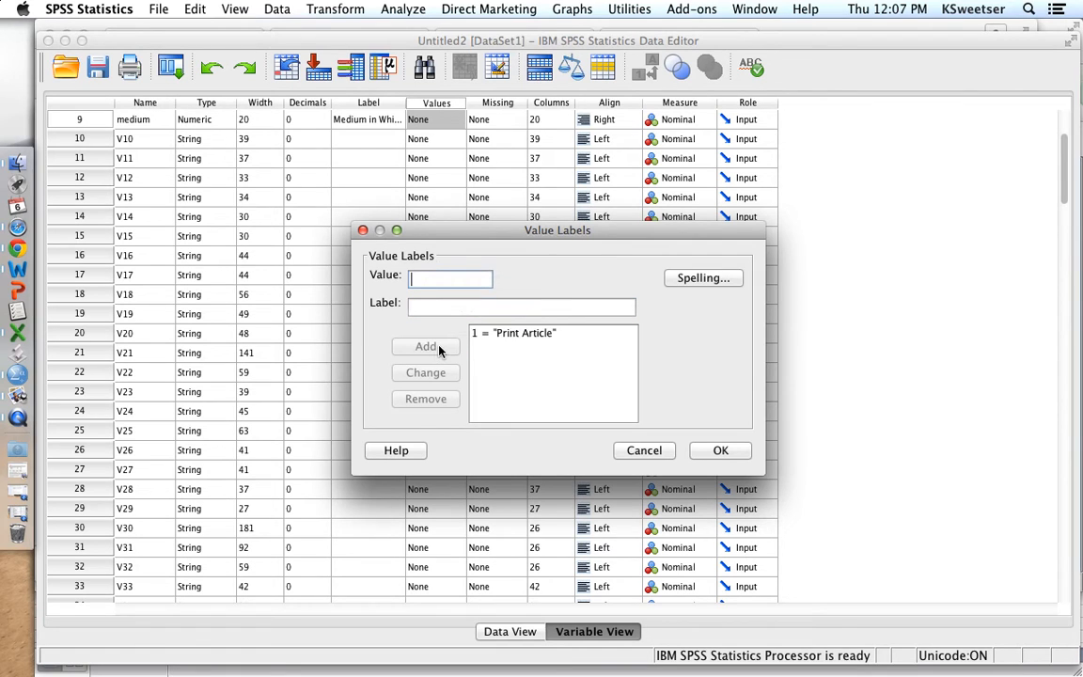
pyautogui.click(717, 450)
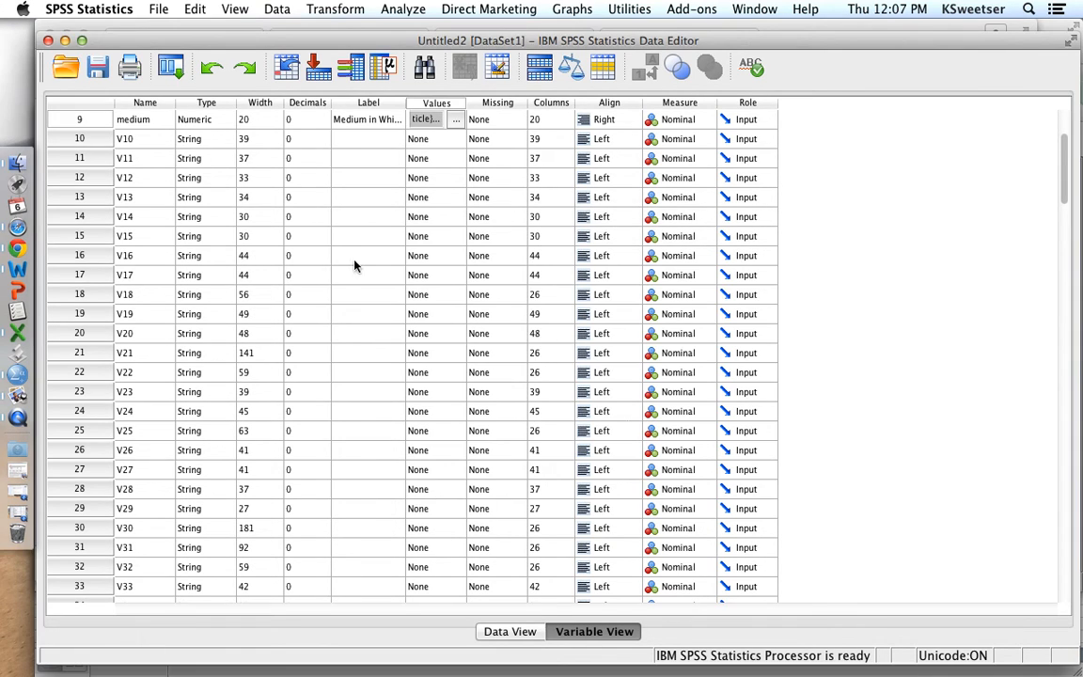
# Step: Save the dataset to the Desktop as an SPSS Statistics file named test
pyautogui.scroll(3, 207, 165)
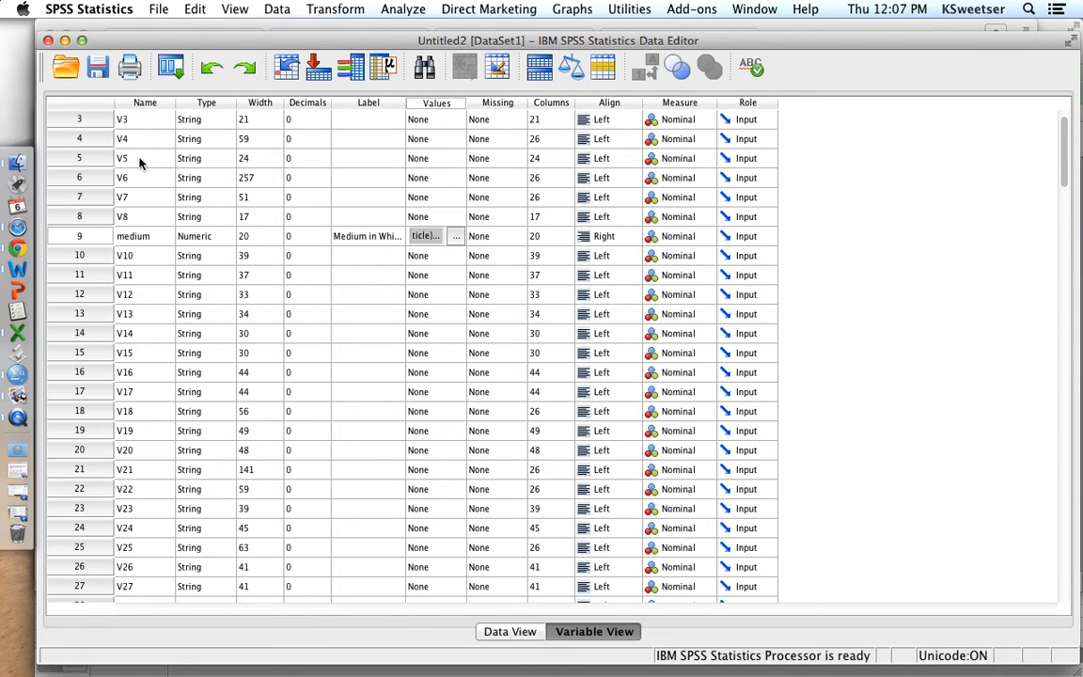
pyautogui.click(98, 67)
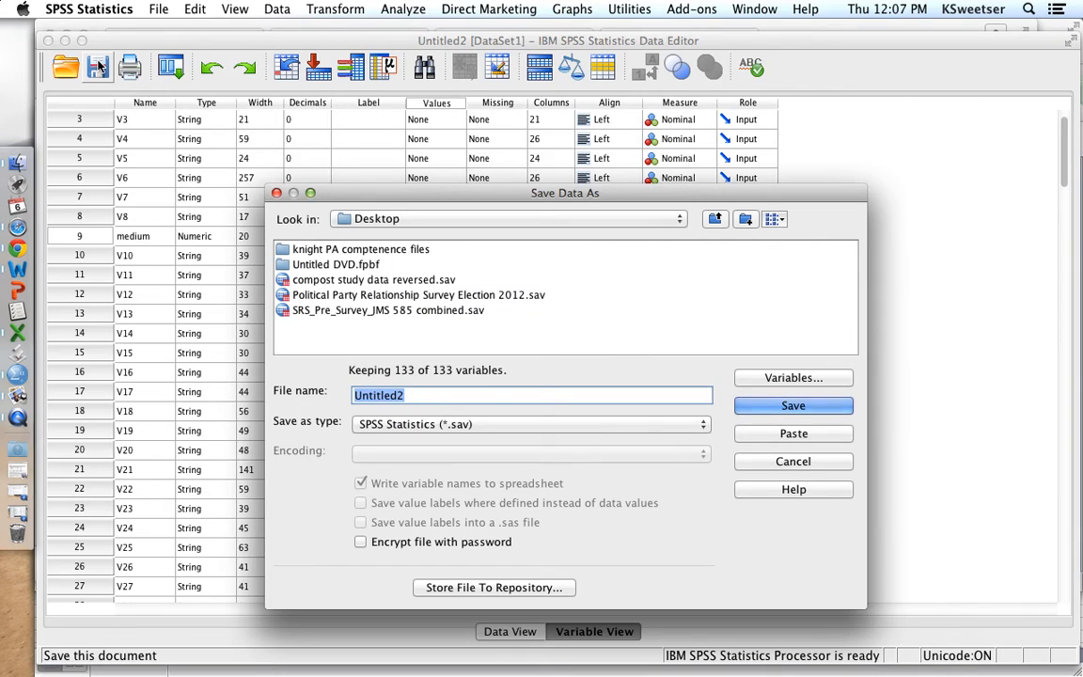
pyautogui.write('test')
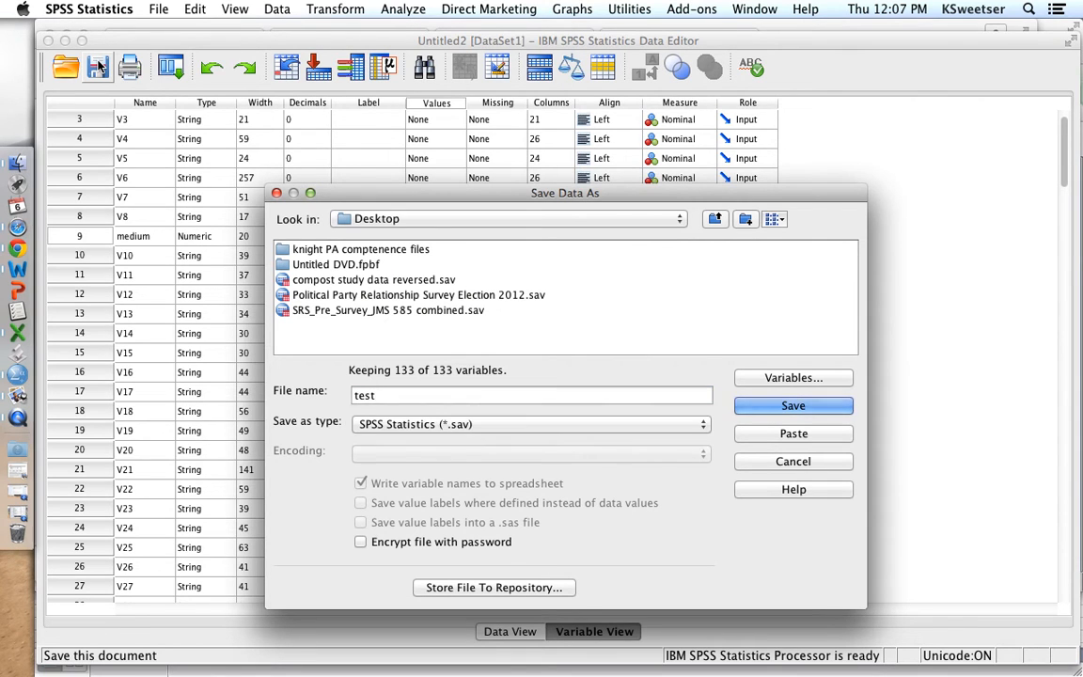
pyautogui.click(834, 408)
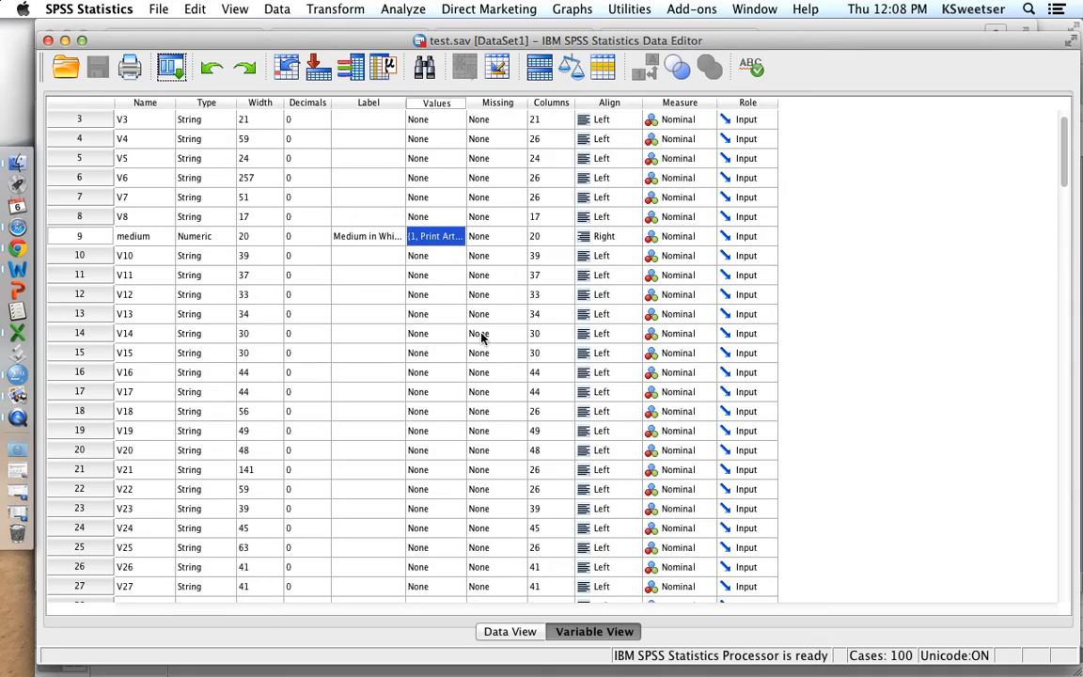
# Step: Review the coding form and its response spreadsheet in Google Chrome and the recoded data in Excel, and return to the SPSS dataset
pyautogui.hotkey('ctrl', 'Up')
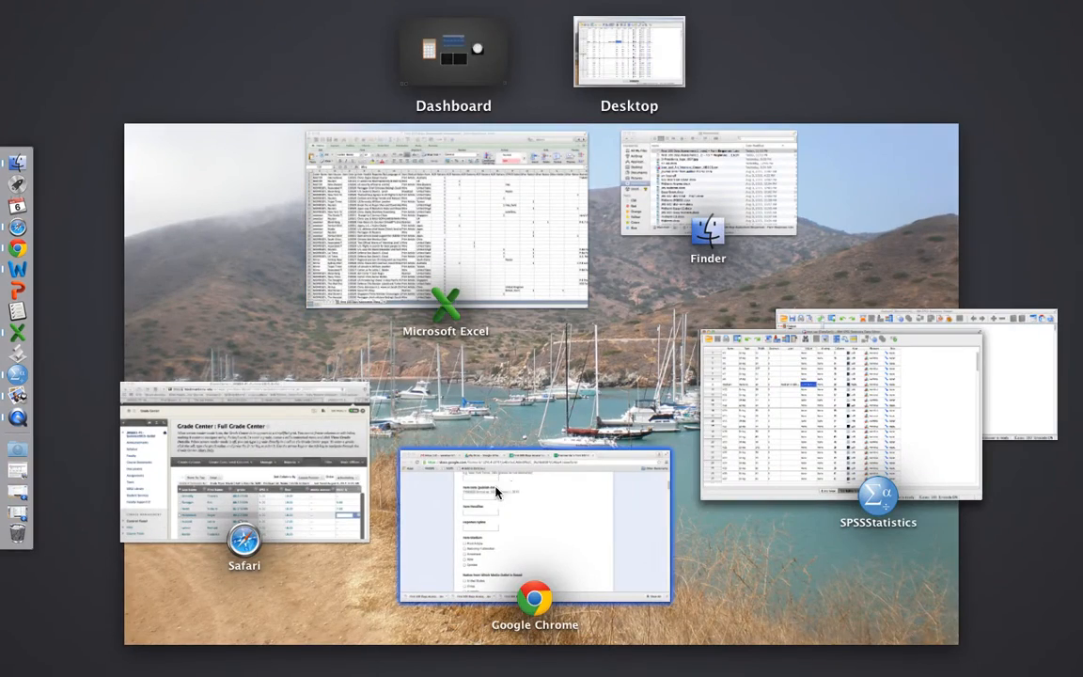
pyautogui.click(517, 512)
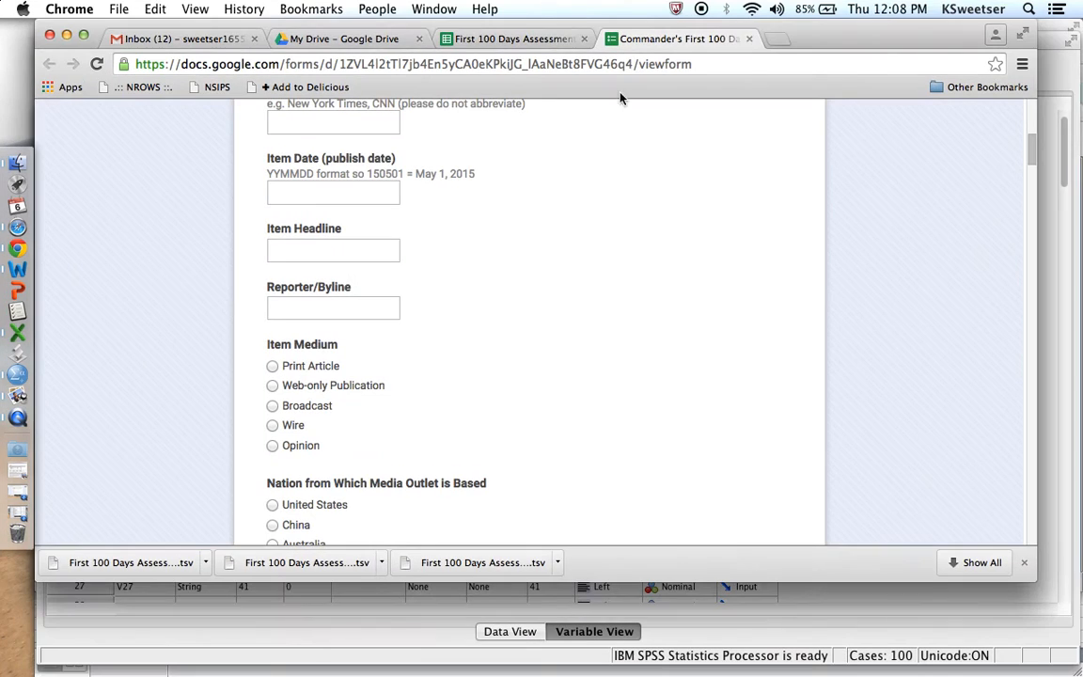
pyautogui.click(508, 43)
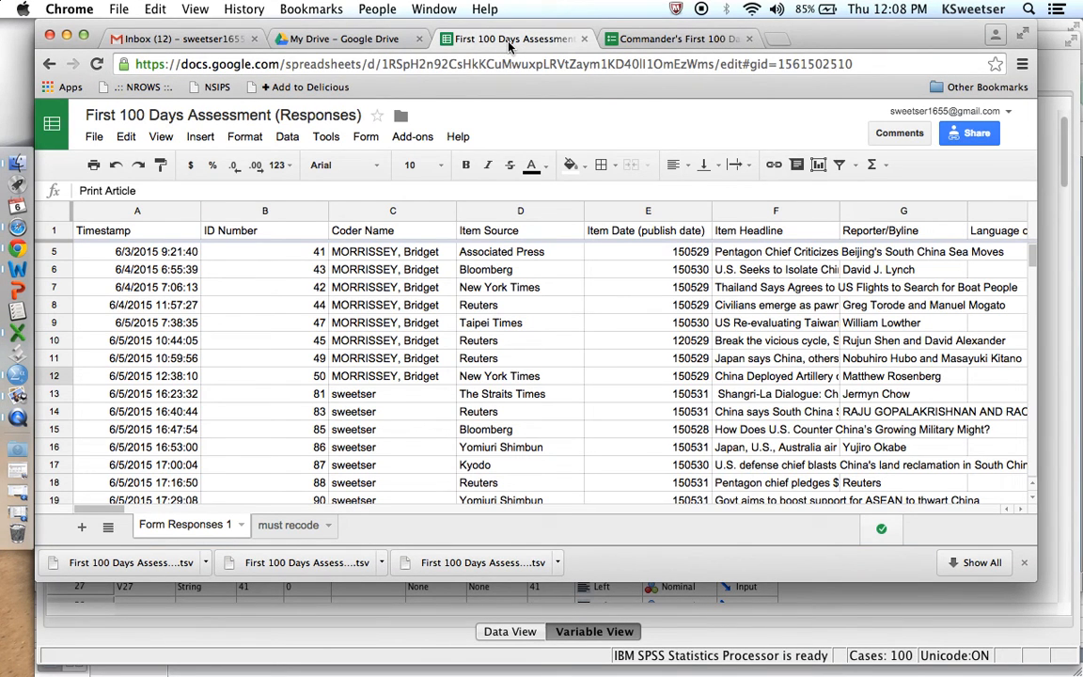
pyautogui.hotkey('ctrl', 'Up')
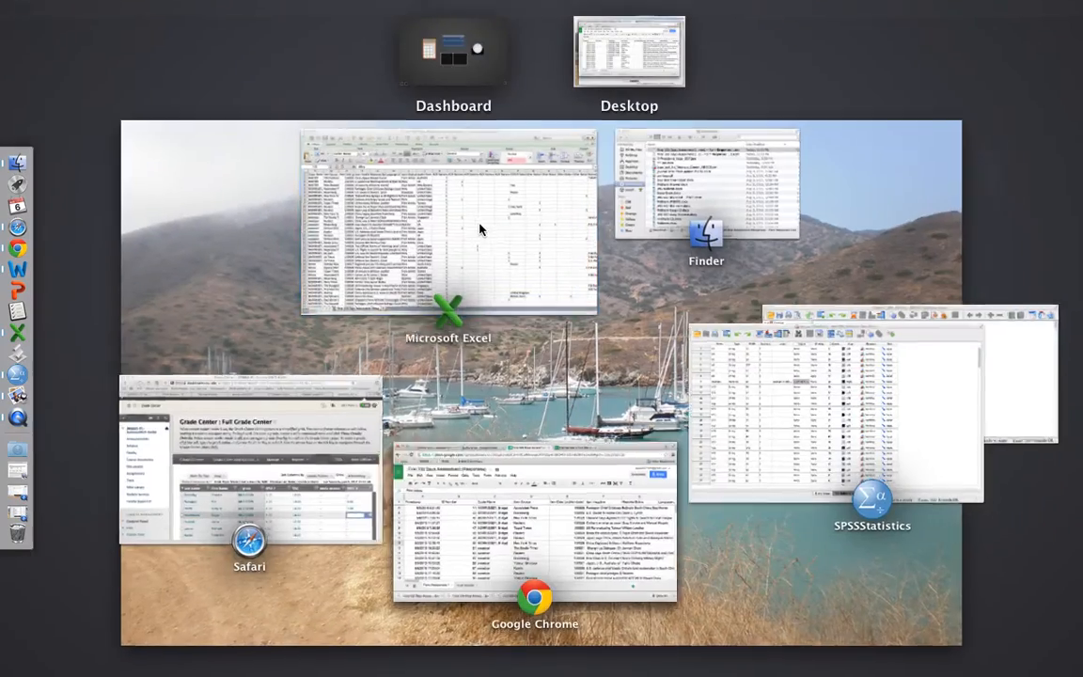
pyautogui.click(479, 230)
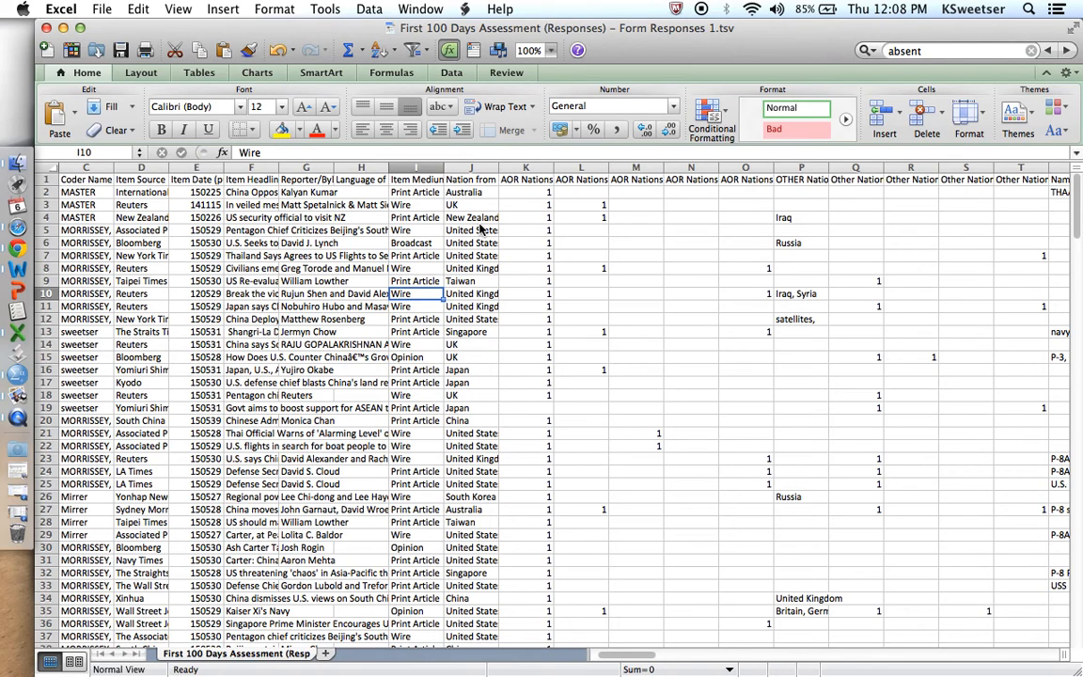
pyautogui.hotkey('ctrl', 'Up')
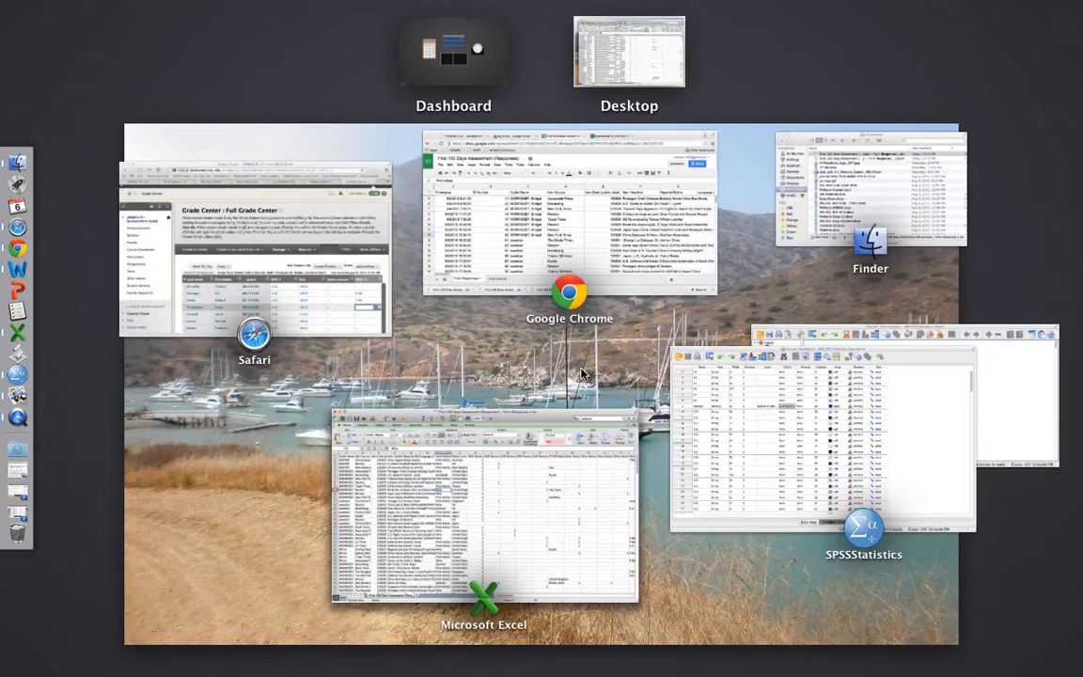
pyautogui.click(719, 420)
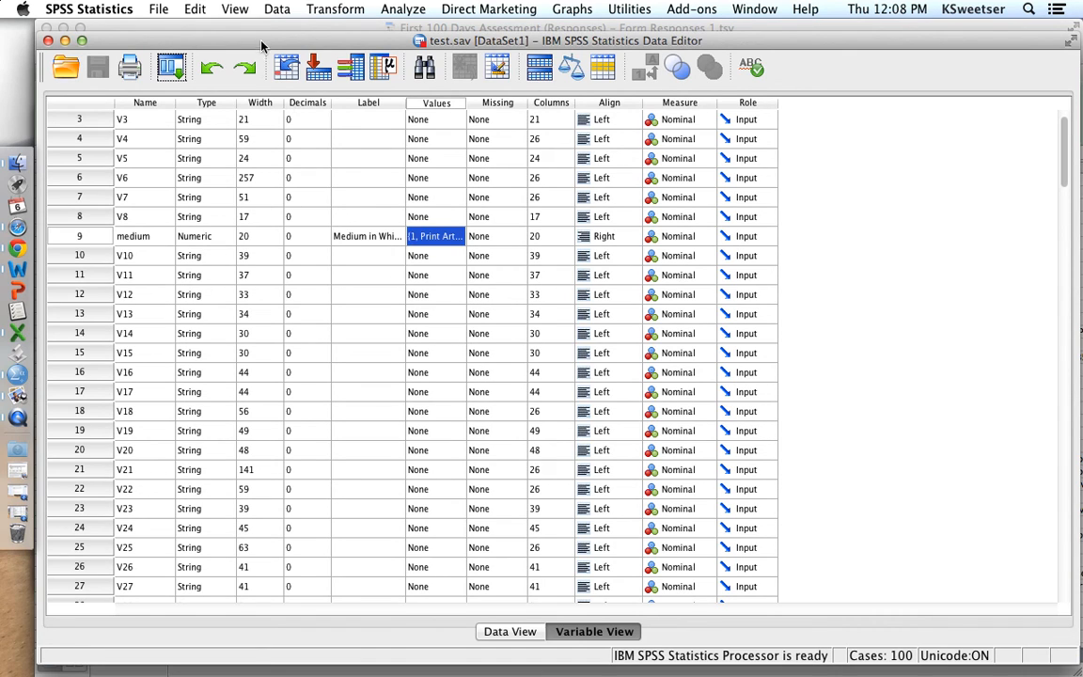
pyautogui.click(8, 49)
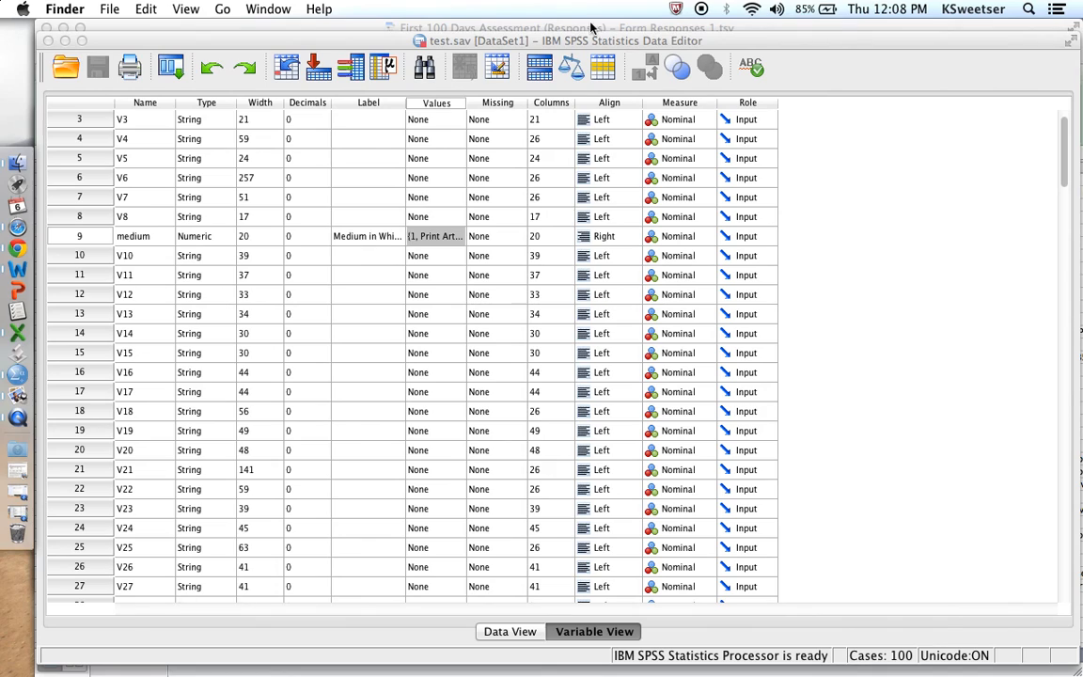